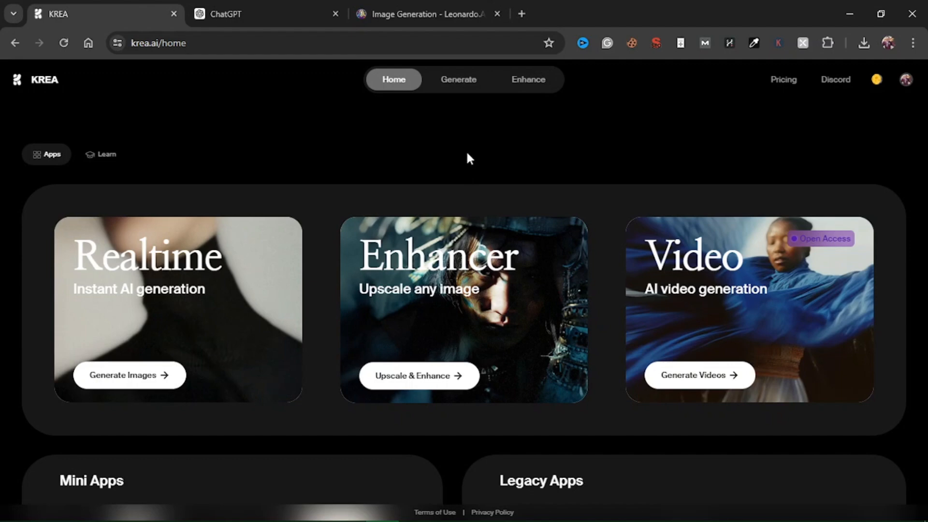
Review KREA's monthly pricing plans in a separate browser tab and close that tab.
mouse_move(468, 82)
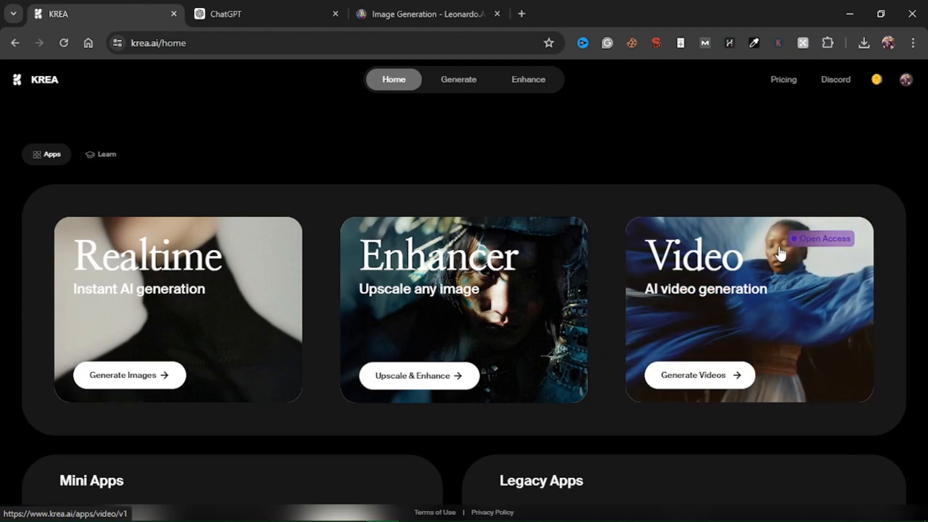
right_click(779, 81)
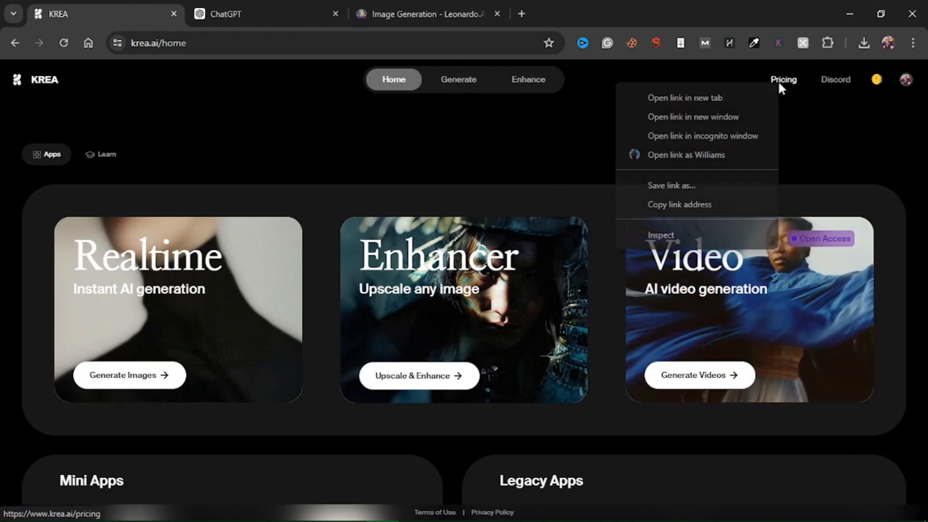
left_click(729, 99)
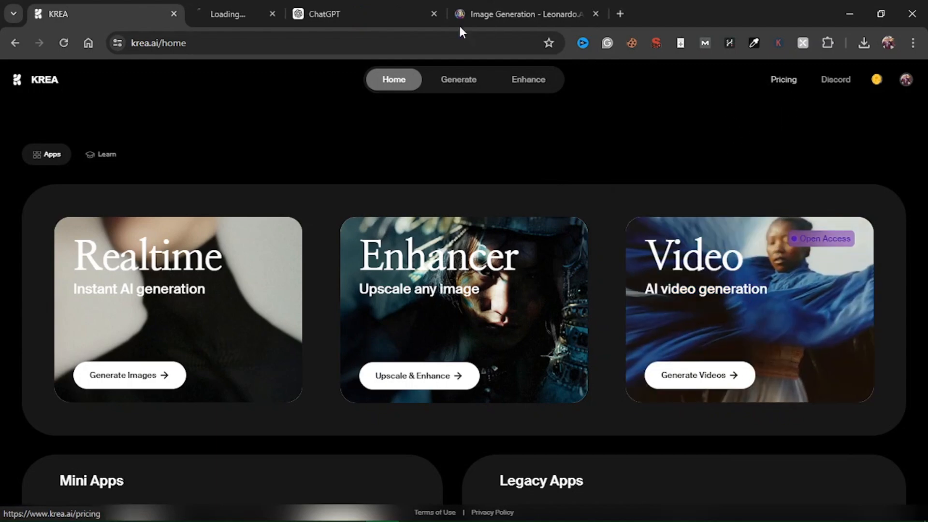
left_click(277, 5)
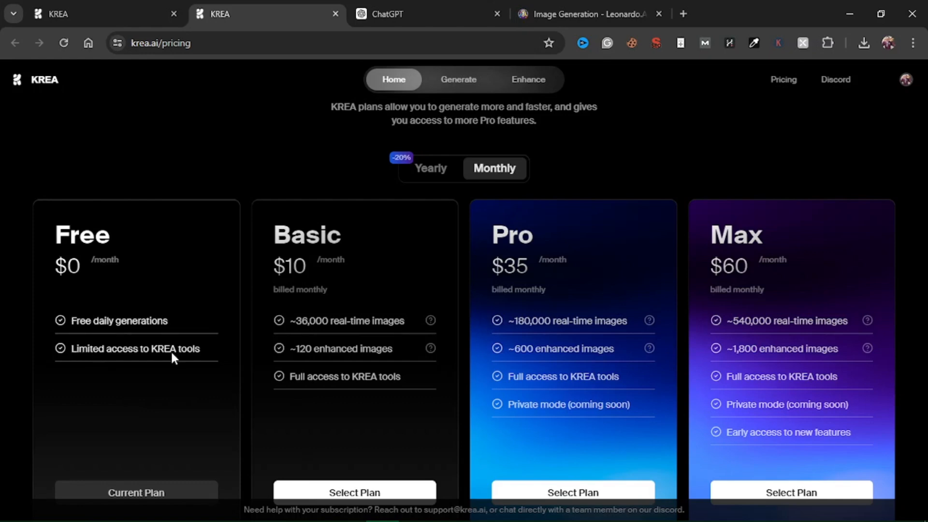
scroll(200, 357, "down", 1)
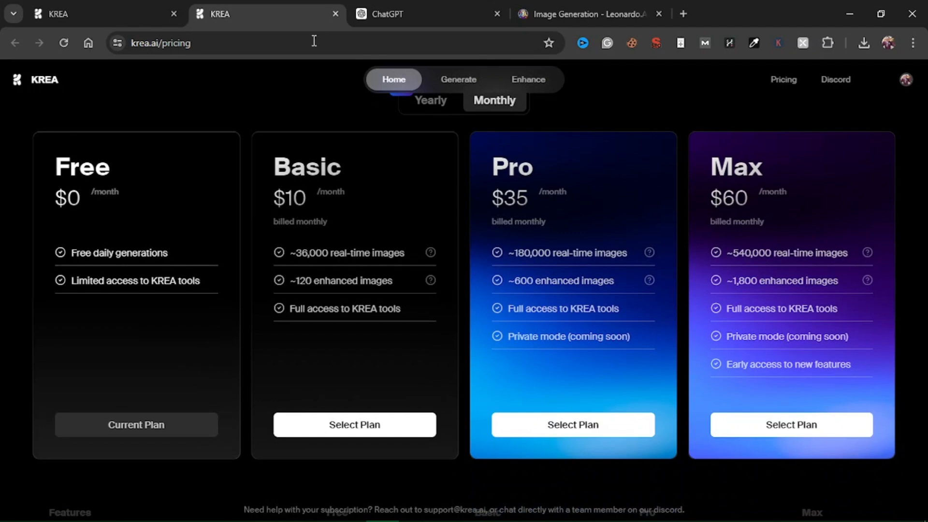
left_click(335, 13)
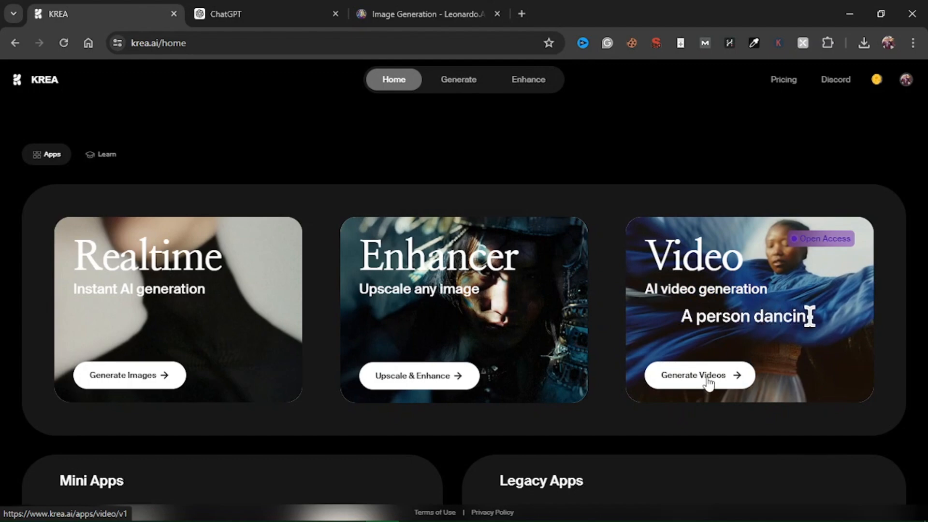
Open KREA's AI video generation tool.
left_click(708, 383)
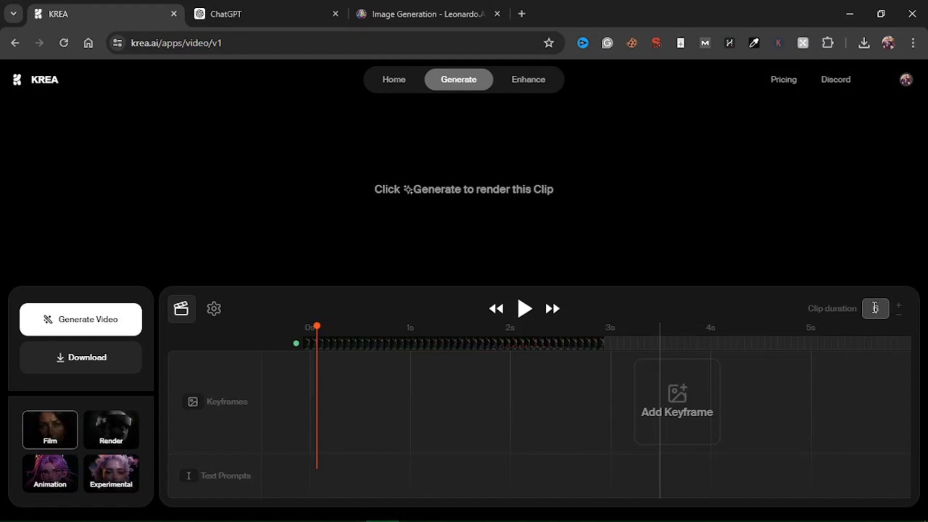
Try a clip duration of 10 seconds and restore the duration to 6 seconds.
left_click(899, 306)
double_click(877, 309)
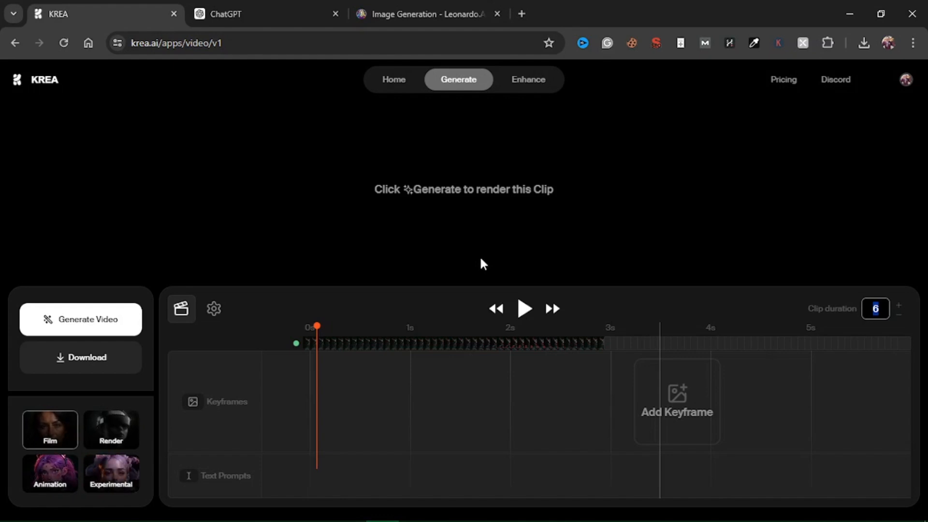
left_click(440, 301)
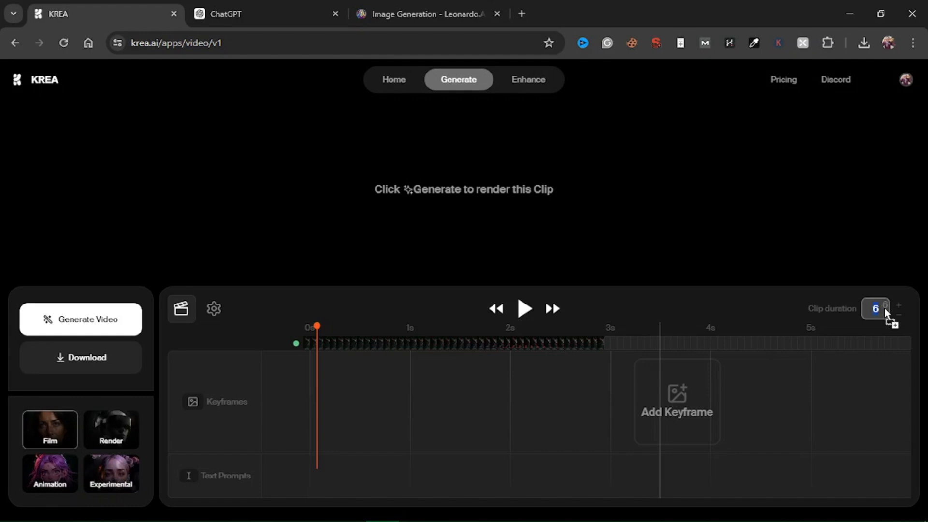
left_click(870, 312)
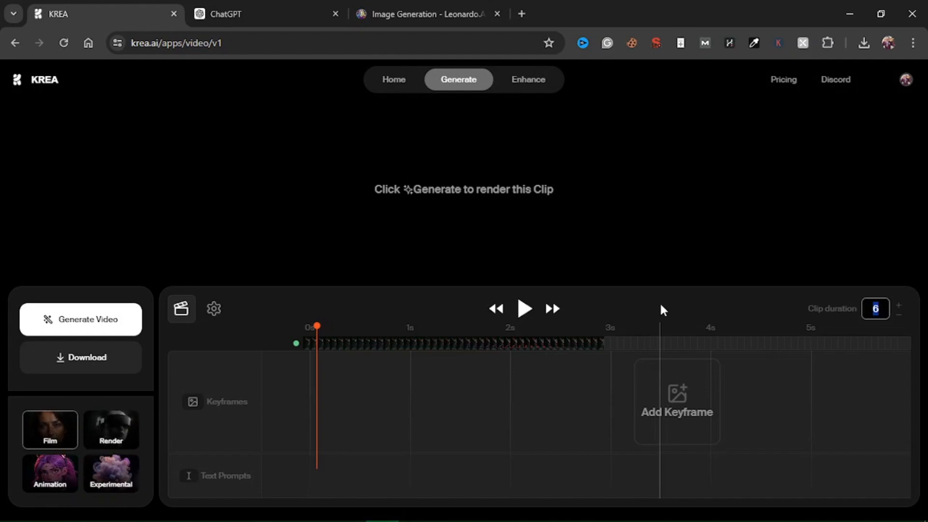
left_click(879, 308)
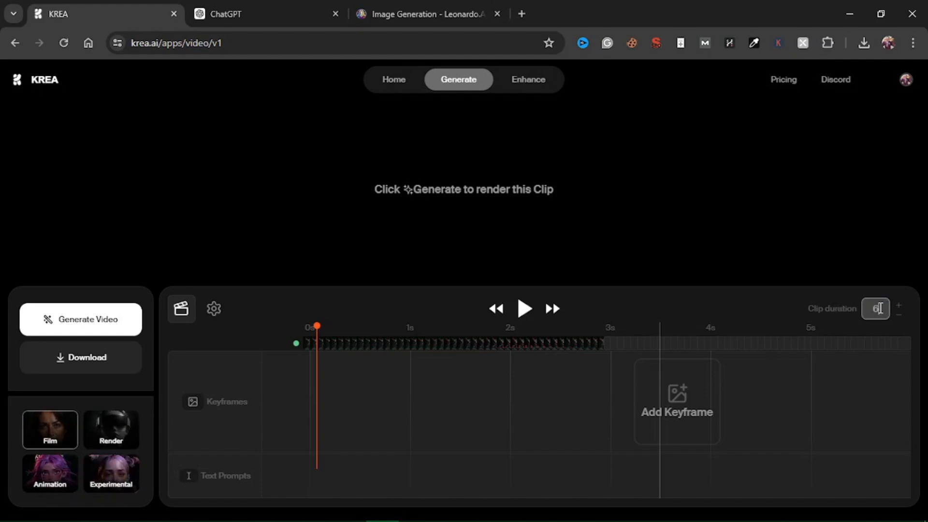
left_click_drag(879, 307, 867, 308)
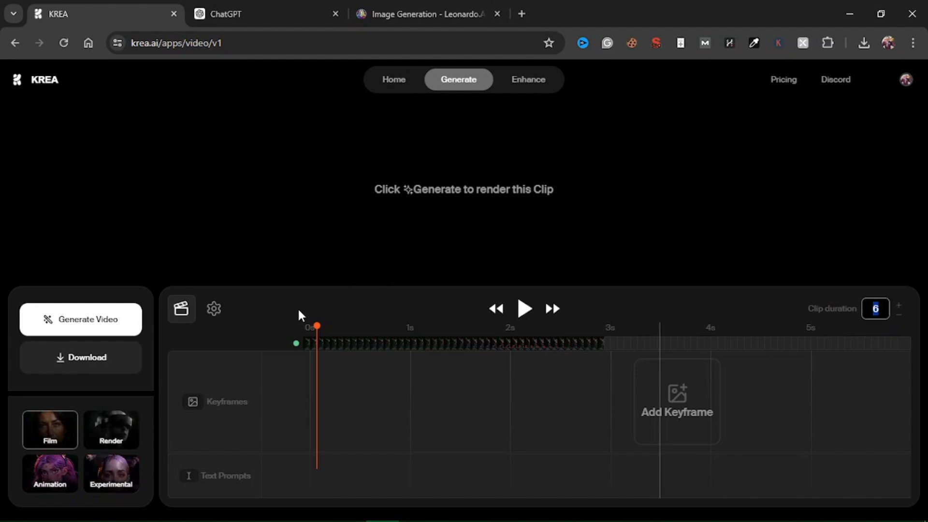
left_click(877, 310)
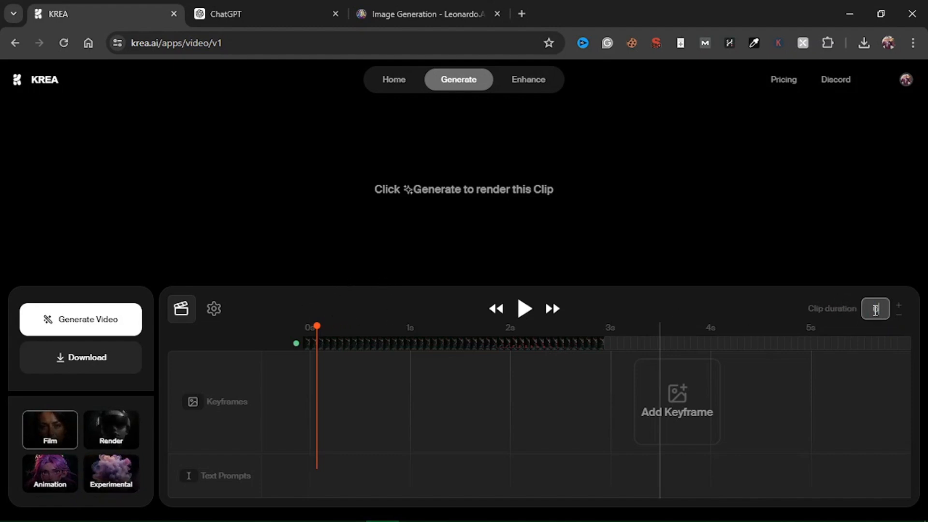
left_click_drag(879, 311, 854, 311)
type("10")
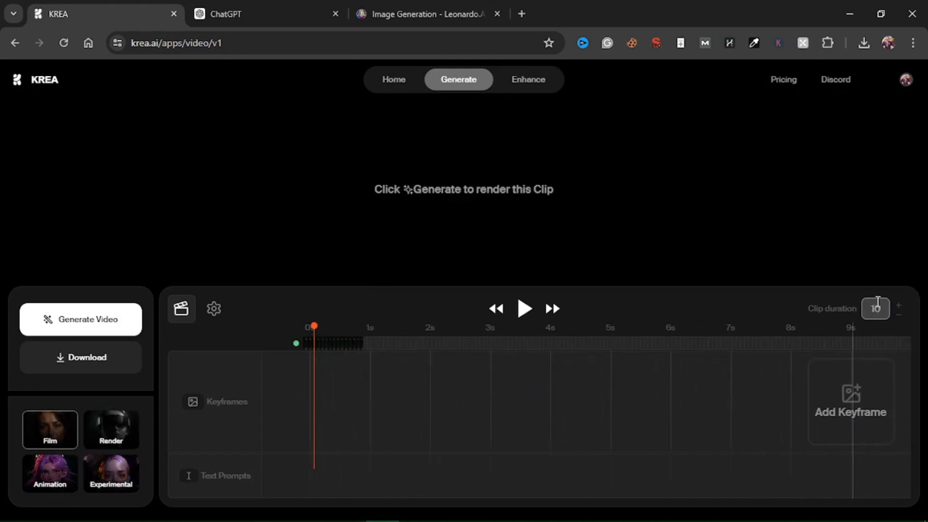
left_click_drag(884, 309, 864, 309)
type("6")
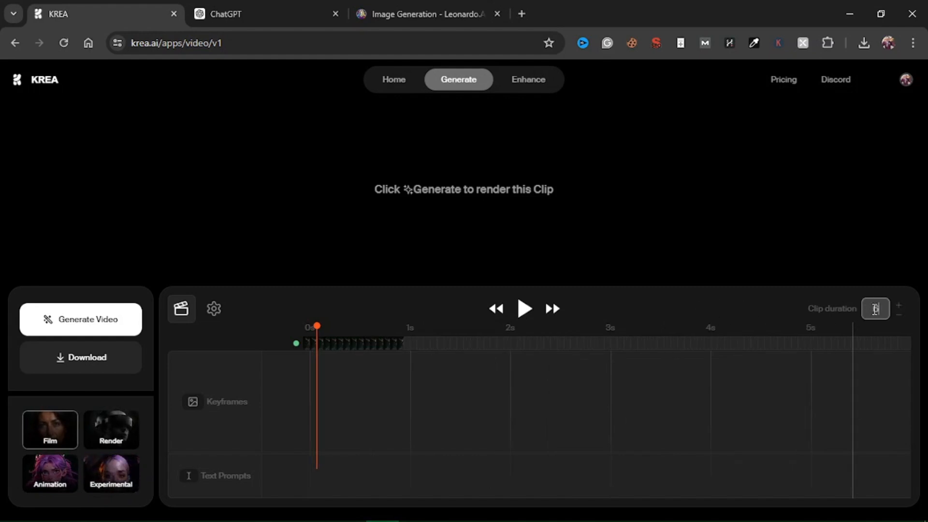
left_click_drag(875, 308, 884, 308)
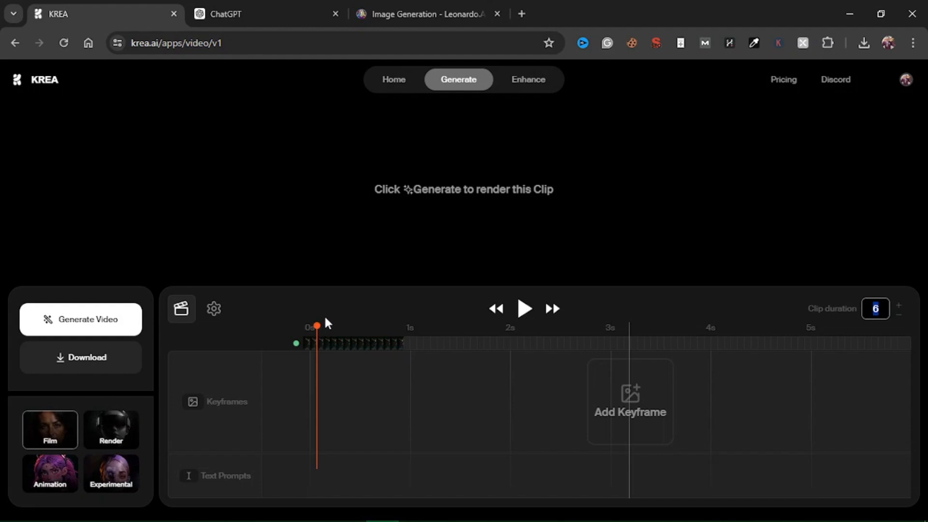
Switch to the ChatGPT conversation and read the short story request and the complete story written for it.
left_click(256, 7)
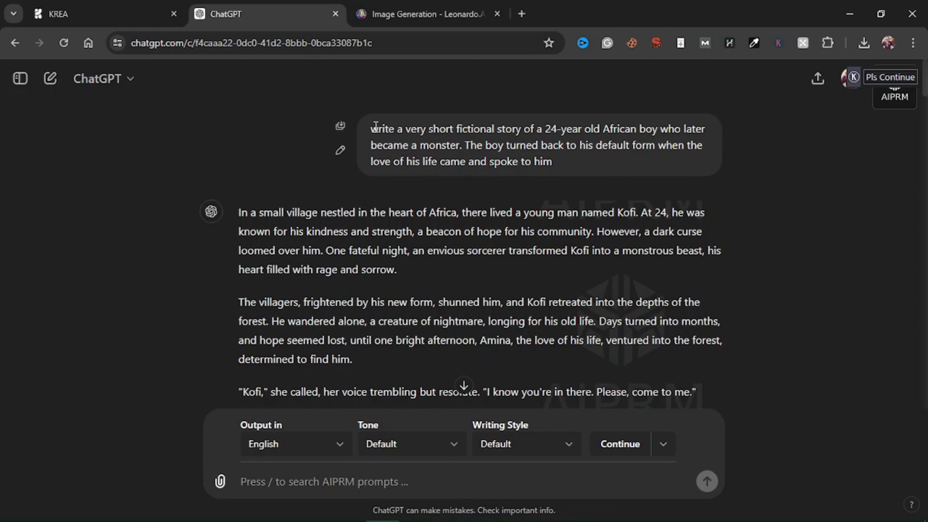
left_click_drag(371, 129, 462, 128)
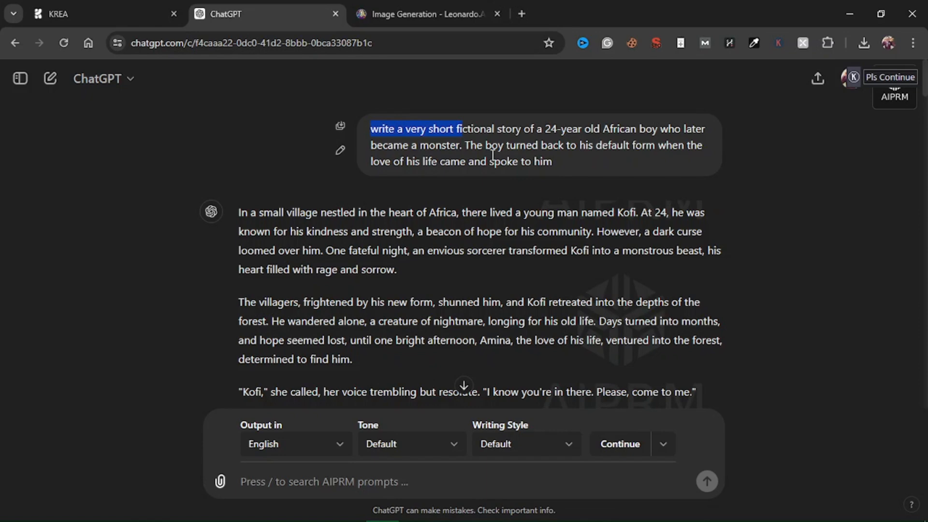
left_click_drag(488, 145, 612, 162)
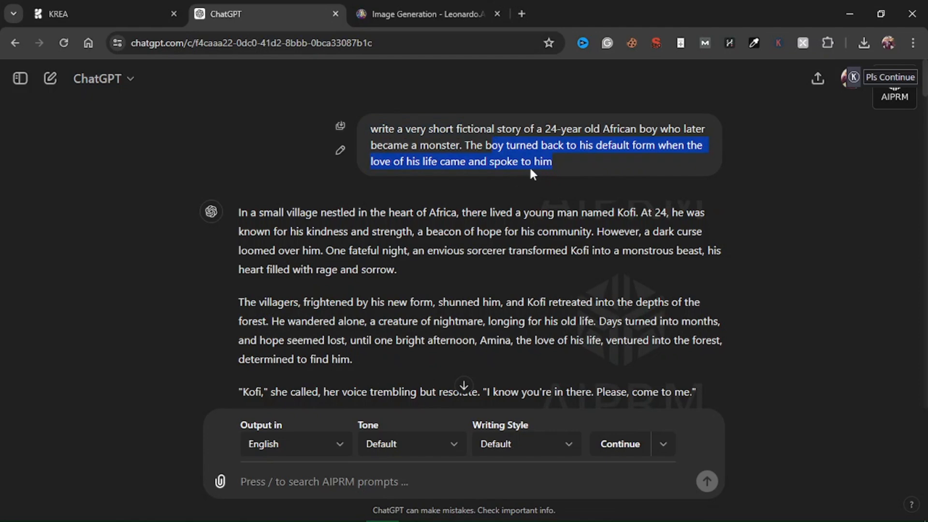
left_click(497, 227)
scroll(312, 232, "down", 1)
left_click_drag(241, 147, 560, 315)
scroll(303, 219, "down", 3)
scroll(430, 242, "down", 1)
scroll(533, 321, "down", 1)
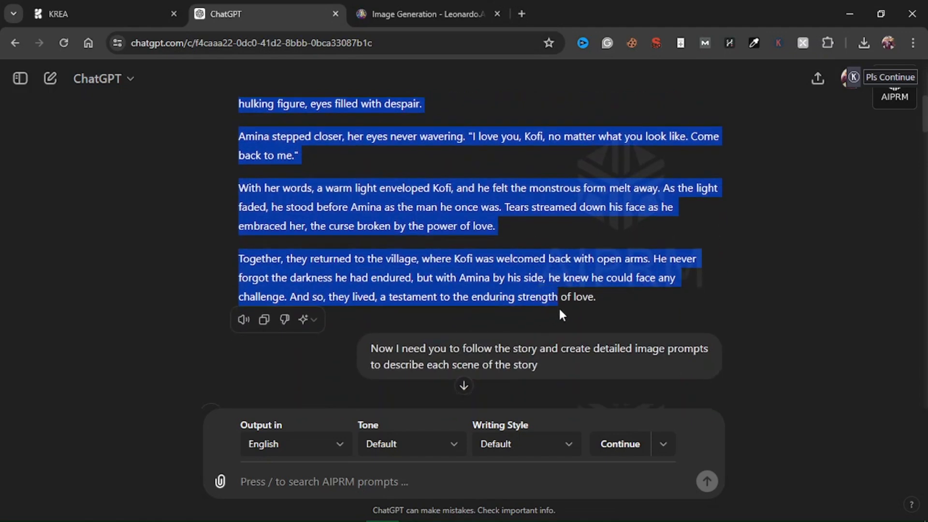
left_click_drag(608, 295, 608, 296)
left_click(608, 295)
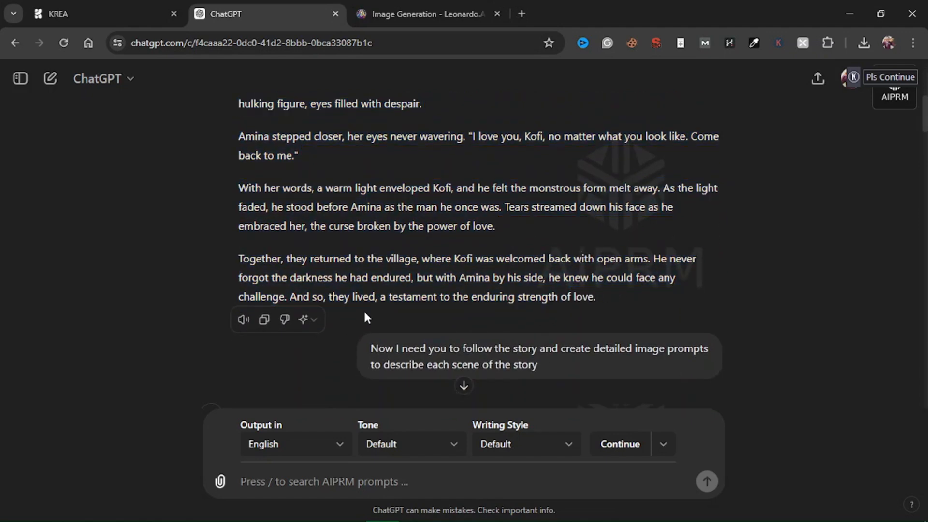
Examine the request for detailed image prompts of each story scene and the first prompts in the reply.
scroll(411, 323, "down", 1)
scroll(372, 284, "down", 1)
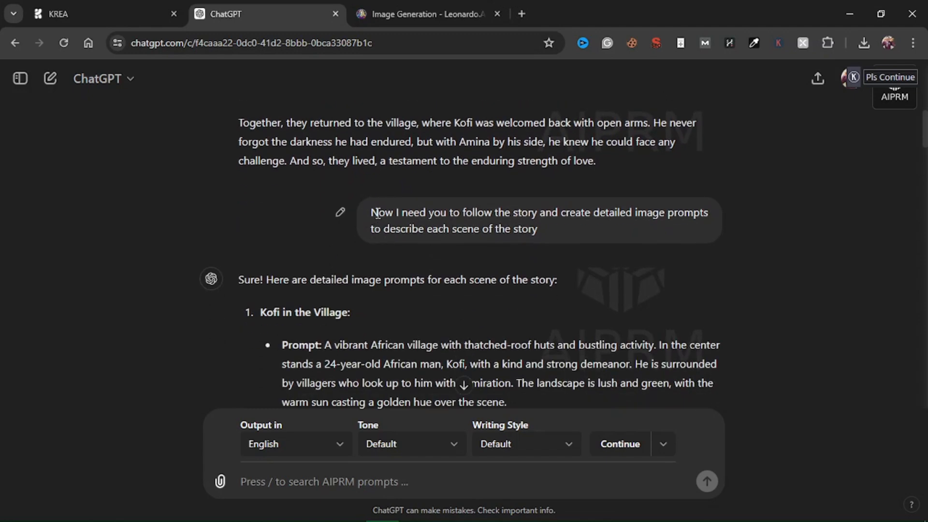
left_click_drag(372, 215, 539, 229)
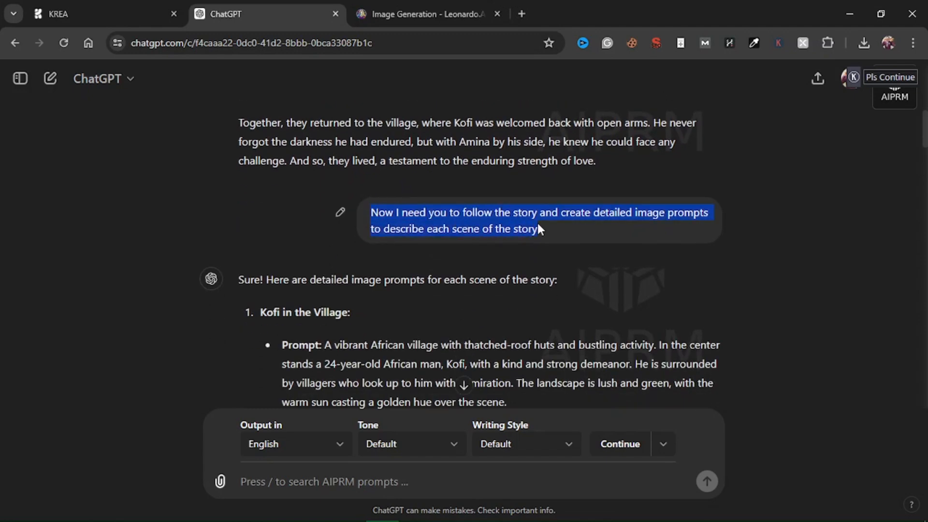
left_click(564, 223)
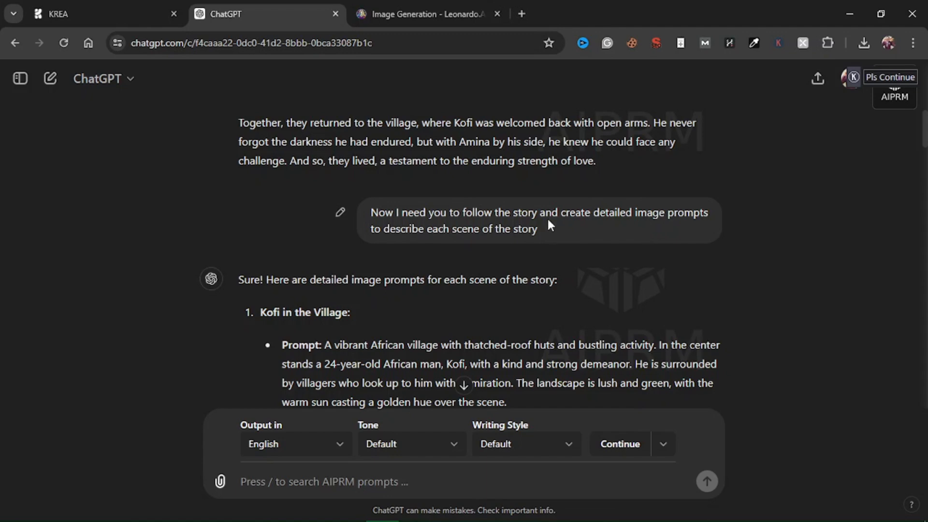
scroll(492, 228, "down", 1)
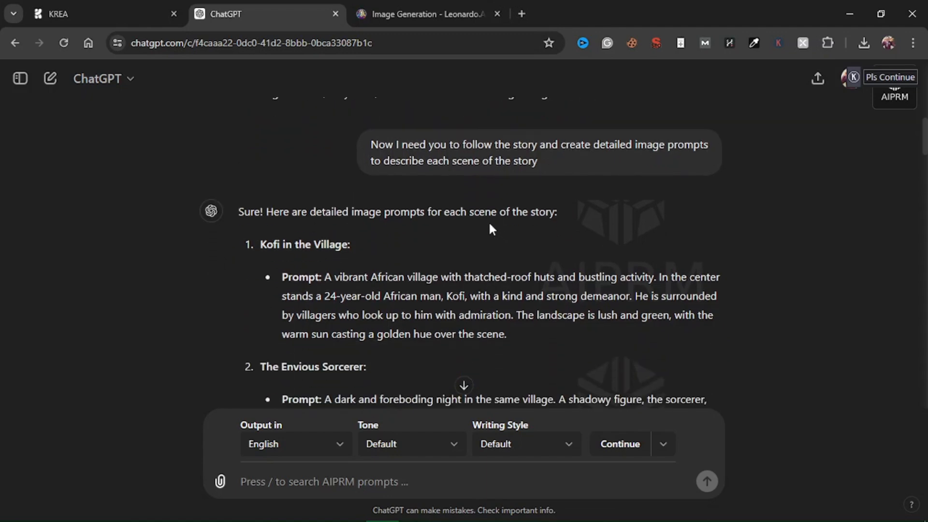
scroll(490, 225, "down", 1)
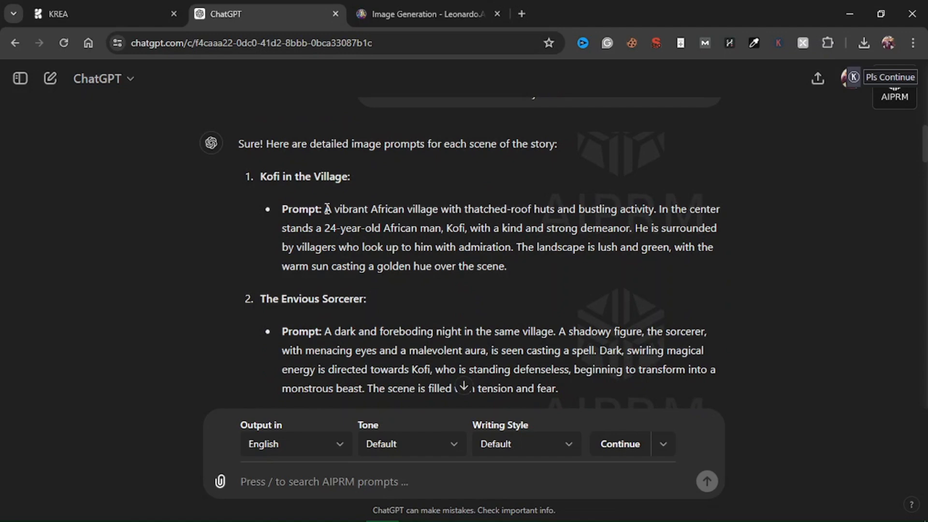
scroll(327, 209, "down", 1)
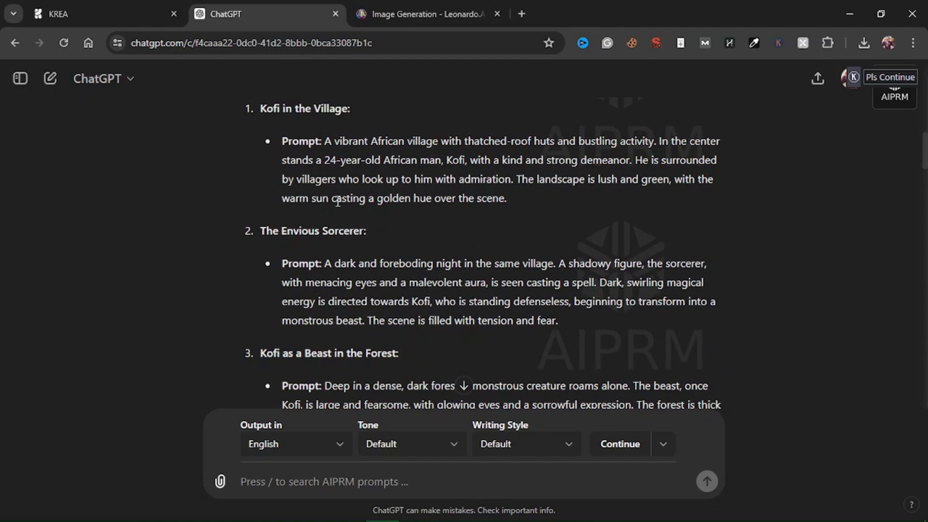
Glance at the Leonardo.Ai image generation page, return to ChatGPT and look through the remaining scene prompts.
left_click(409, 7)
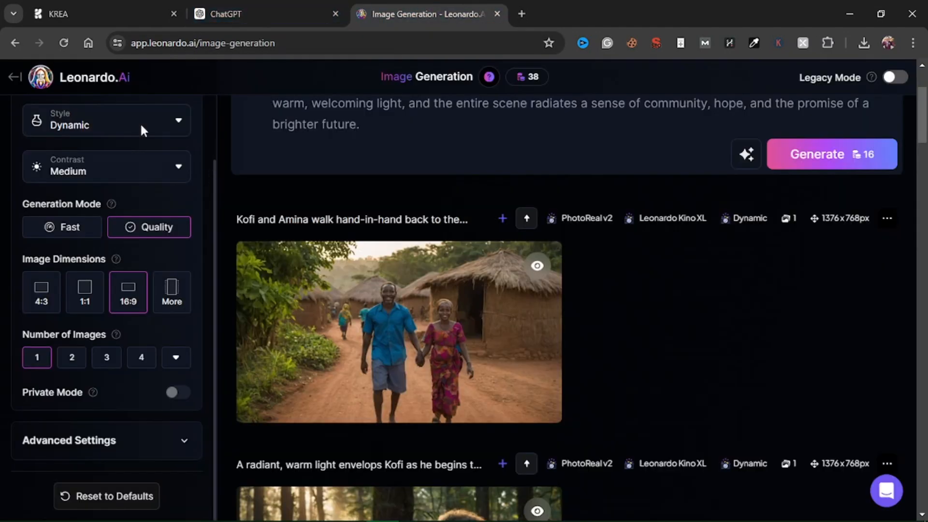
left_click(261, 5)
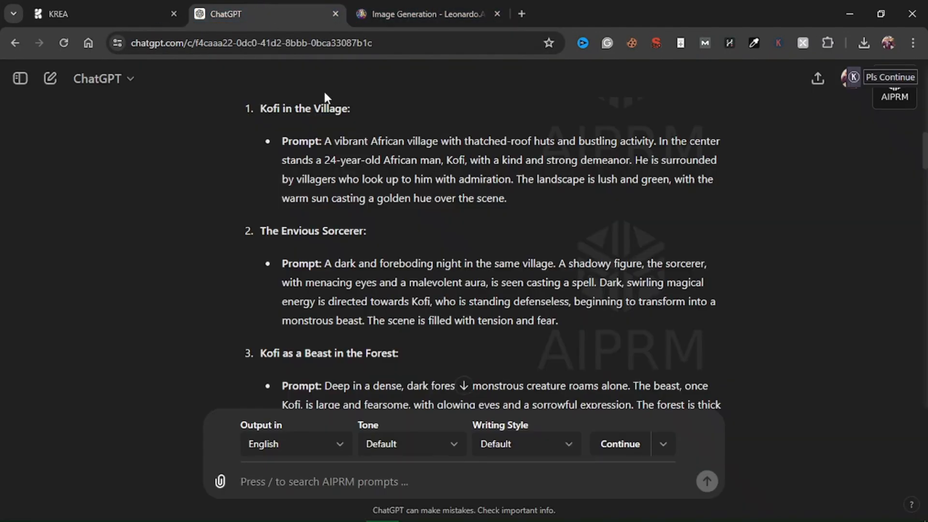
scroll(370, 188, "down", 5)
scroll(370, 187, "down", 6)
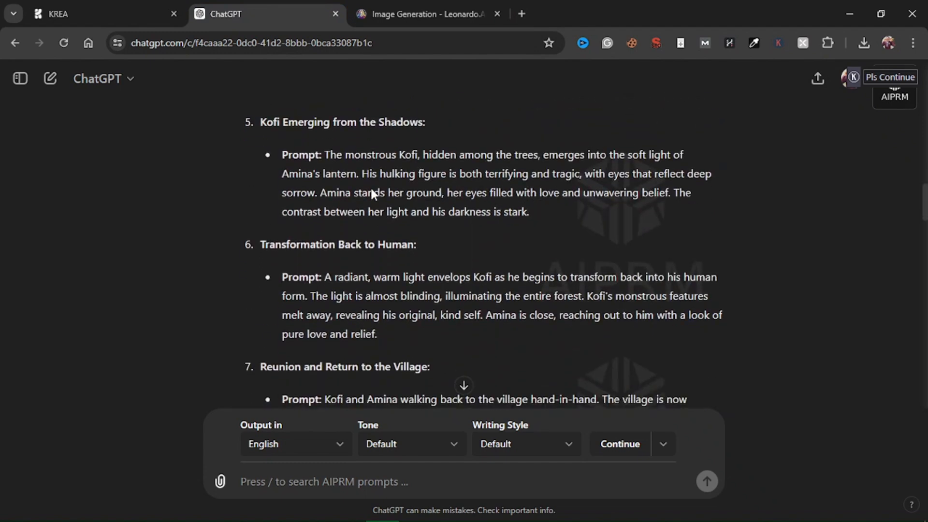
left_click_drag(260, 231, 365, 231)
scroll(416, 285, "down", 3)
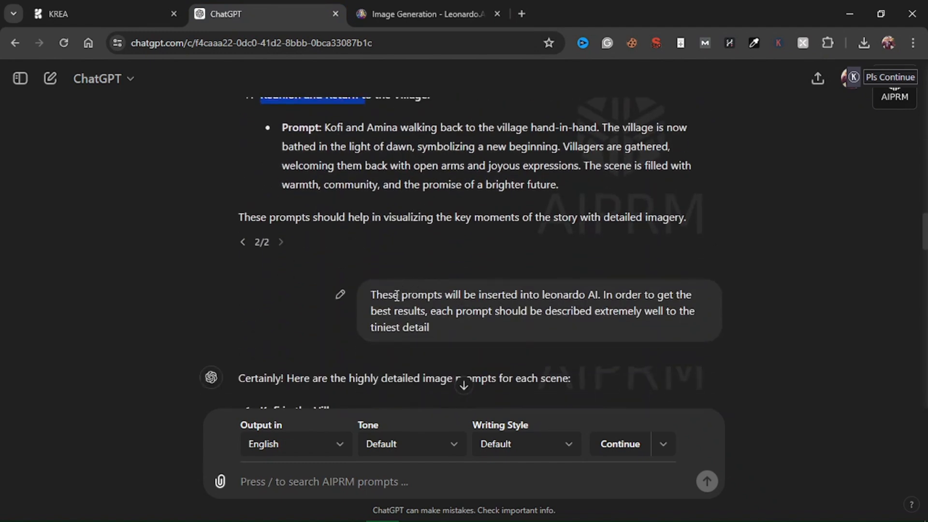
Read the follow-up request for extremely detailed Leonardo AI prompts and the detailed prompt for the scene "Kofi in the Village".
left_click_drag(396, 295, 493, 295)
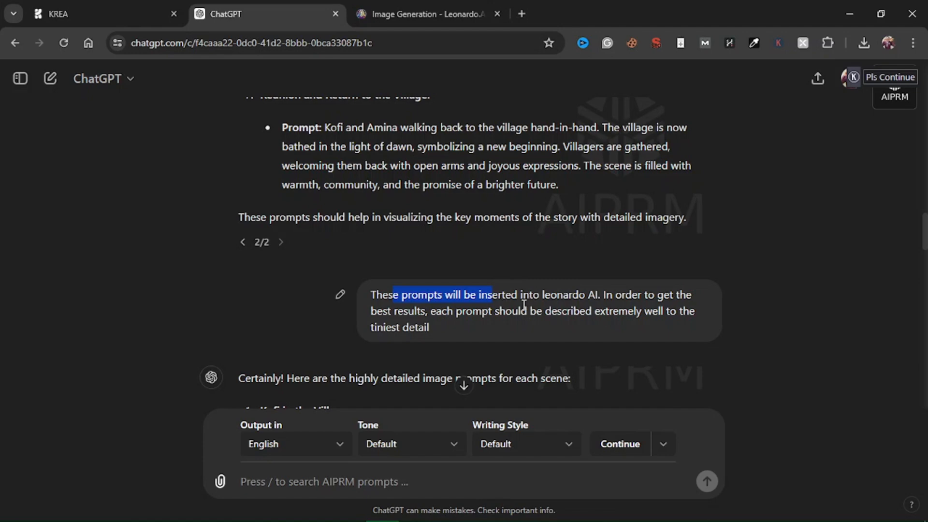
left_click(509, 307)
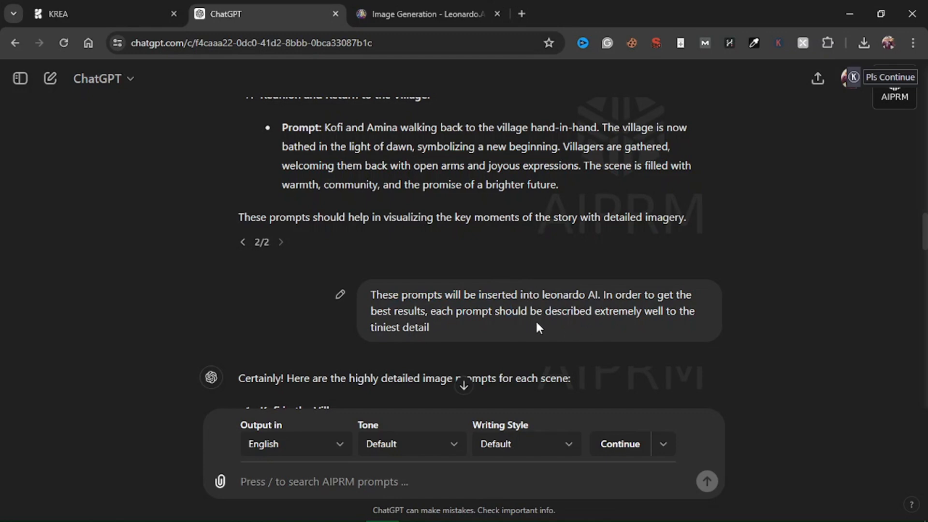
scroll(434, 314, "down", 5)
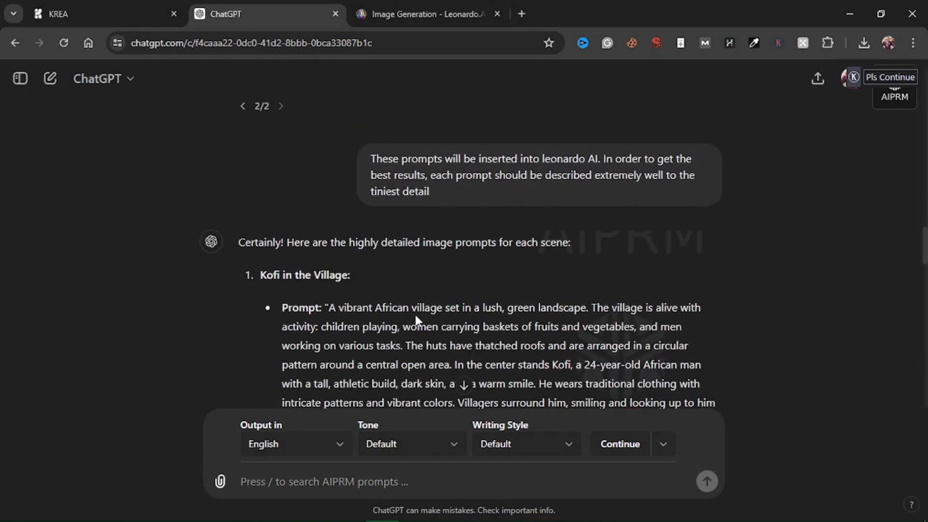
left_click_drag(329, 171, 422, 305)
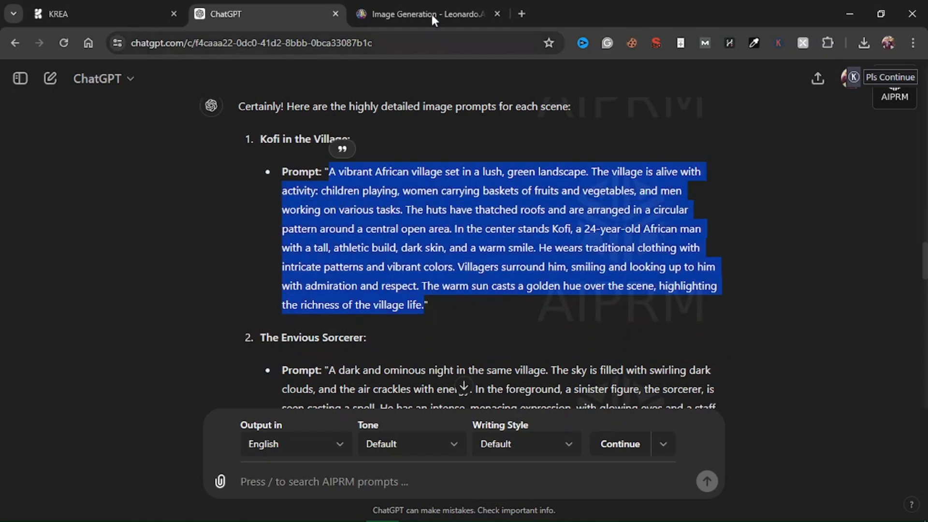
left_click(449, 210)
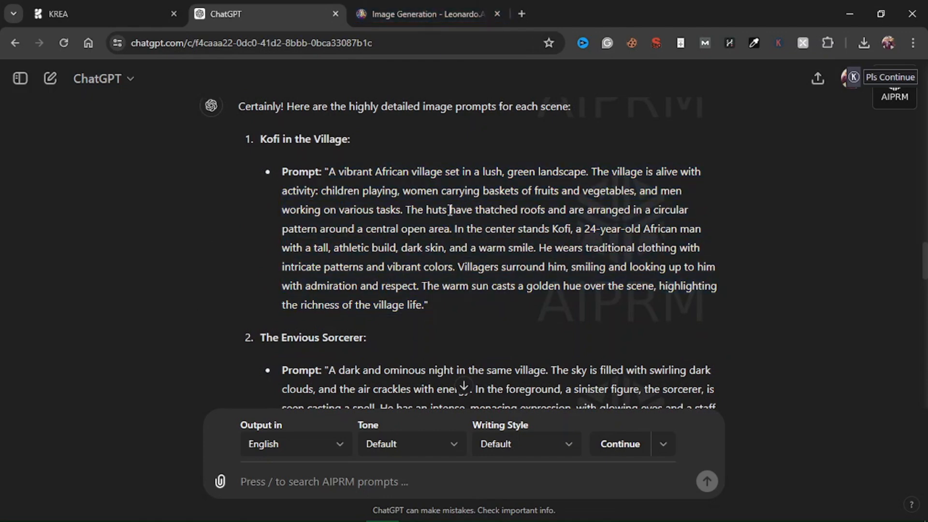
Switch to Leonardo.Ai and review the entered scene prompt, the credit balance and the image generation settings.
left_click(413, 6)
scroll(477, 199, "up", 3)
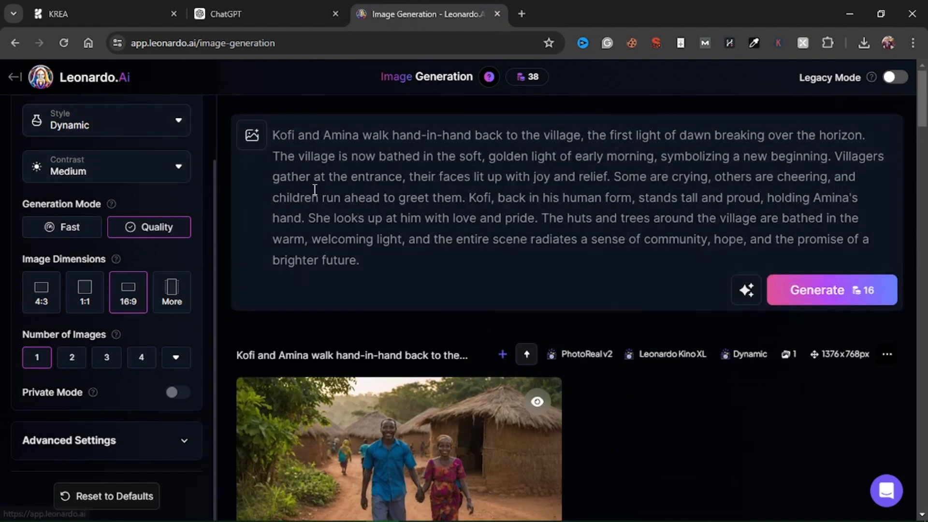
left_click_drag(385, 268, 271, 140)
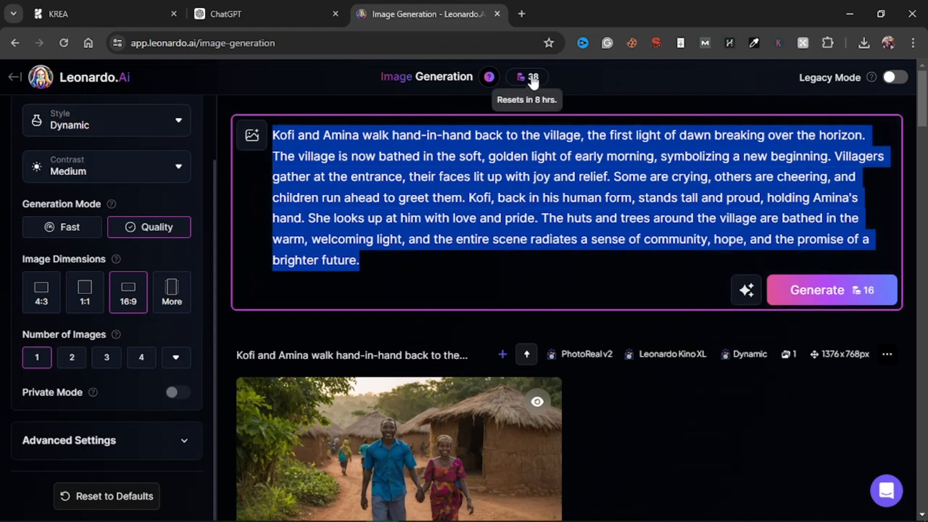
mouse_move(536, 83)
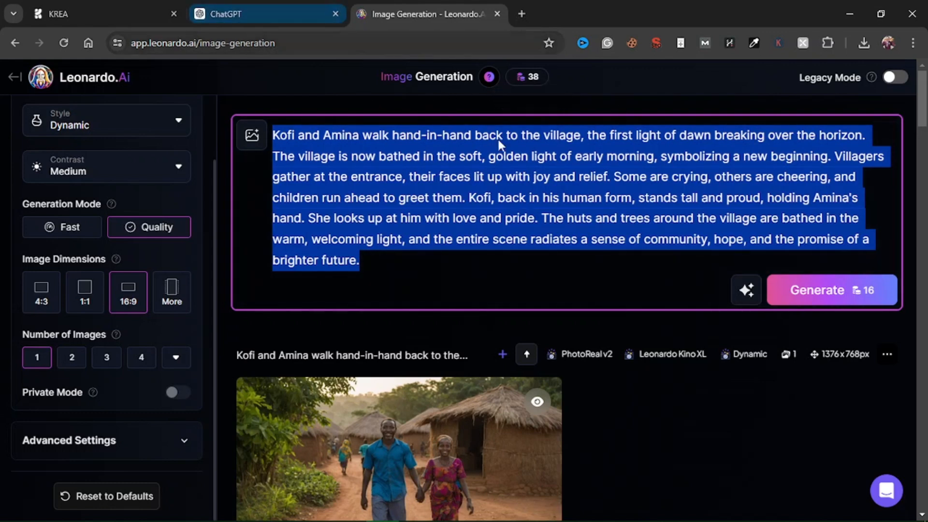
left_click(529, 285)
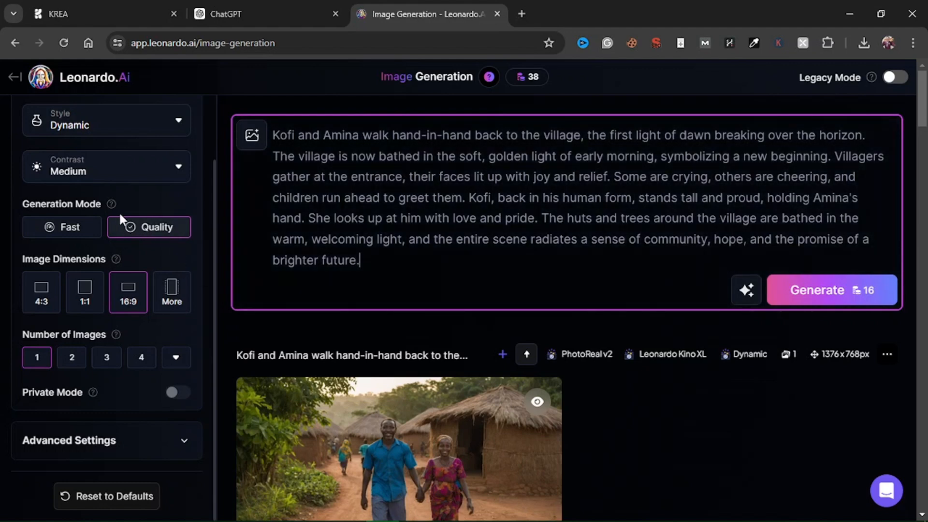
mouse_move(111, 203)
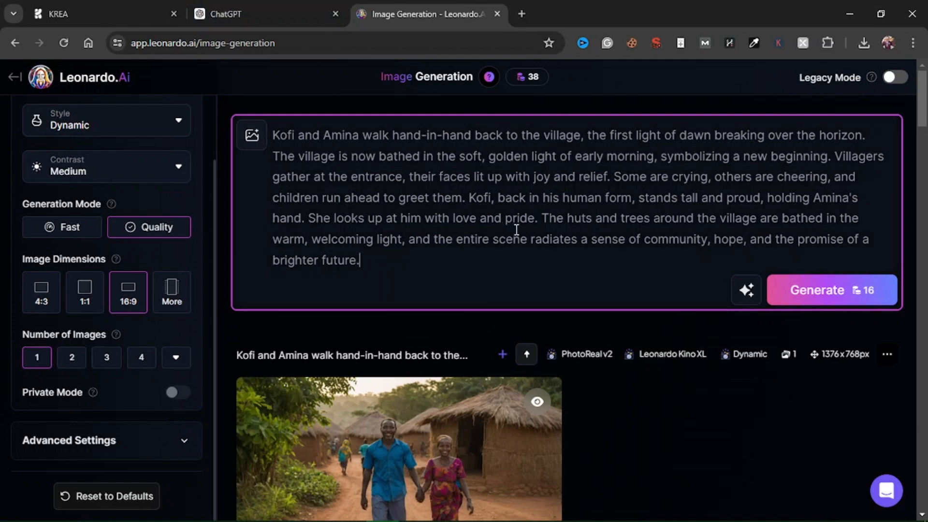
Look through the images generated for the story scenes, from the village return back to the first village scene.
scroll(600, 278, "down", 8)
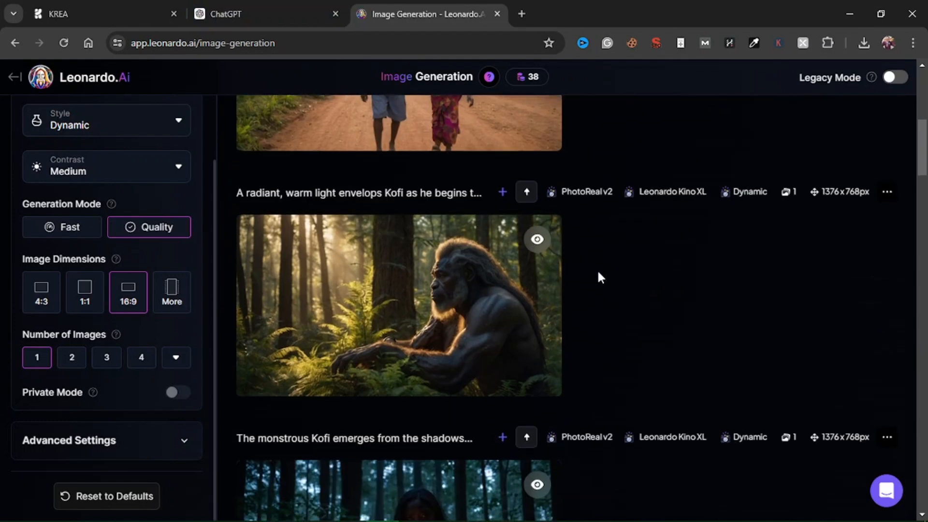
left_click(141, 6)
left_click(459, 6)
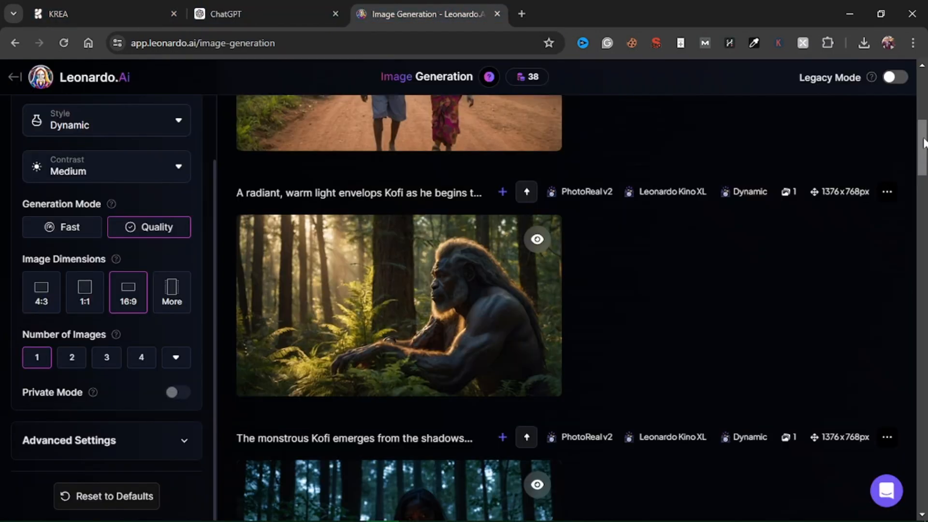
left_click_drag(923, 143, 923, 286)
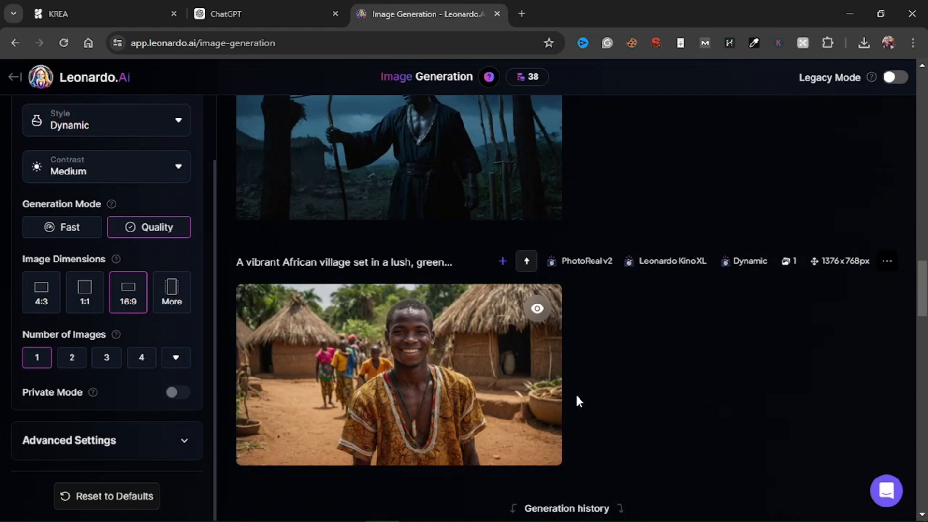
scroll(574, 392, "up", 3)
scroll(401, 275, "up", 4)
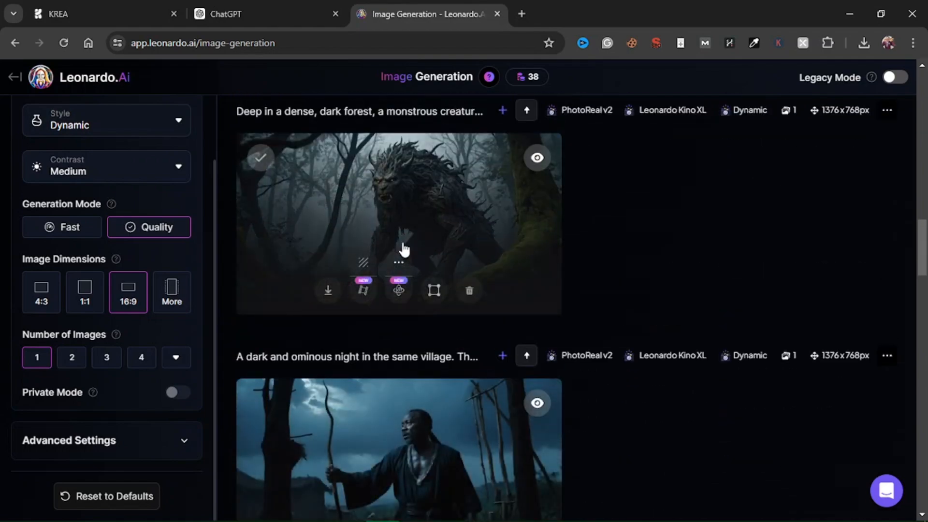
scroll(404, 249, "up", 3)
scroll(439, 280, "up", 4)
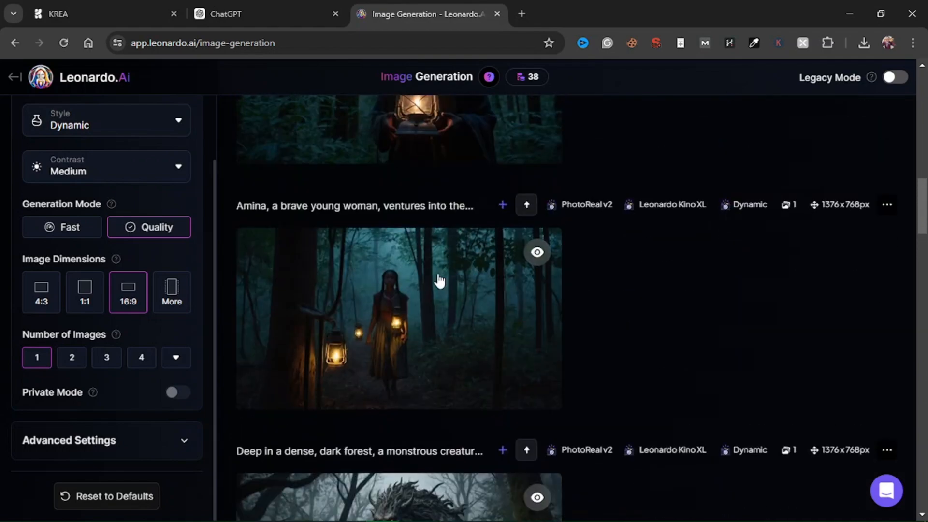
scroll(390, 216, "up", 15)
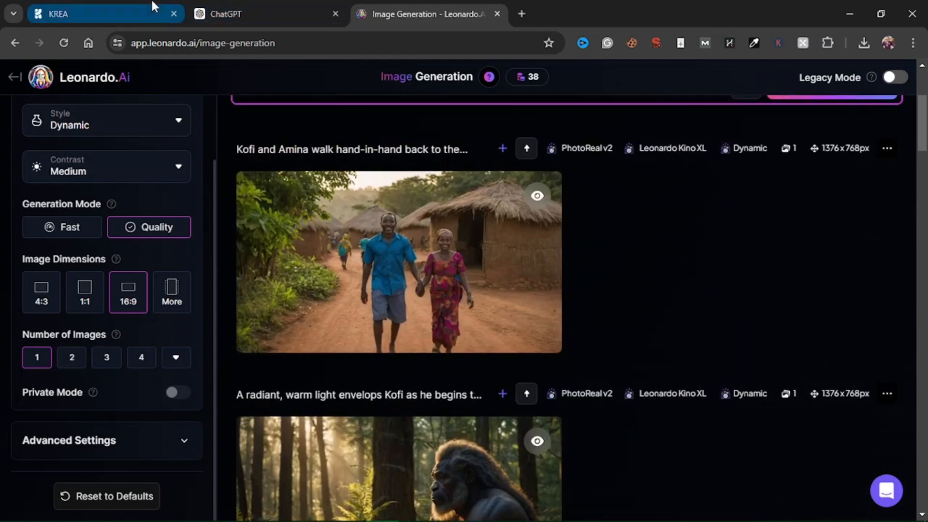
Inspect the KREA keyframe timeline, compare it with the Leonardo.Ai images and the ChatGPT scene list, and return to KREA.
left_click(148, 1)
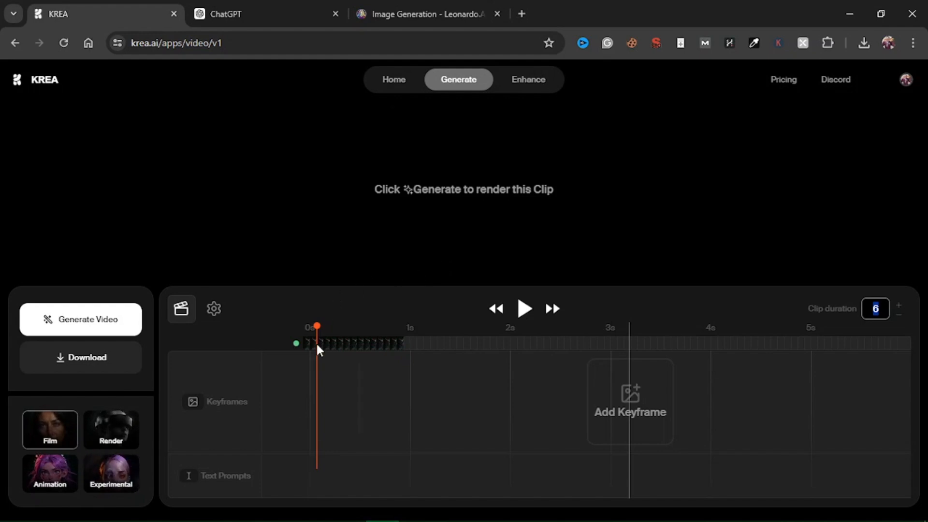
left_click(315, 325)
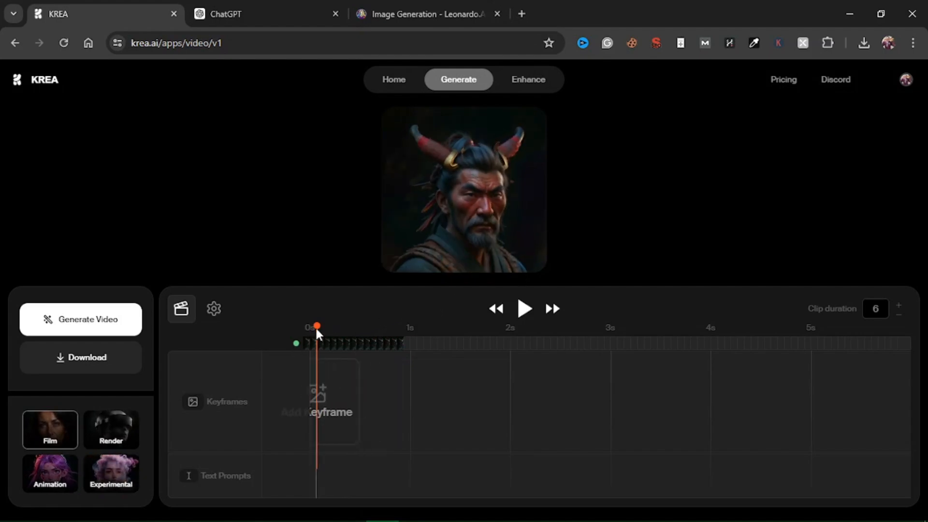
left_click(408, 14)
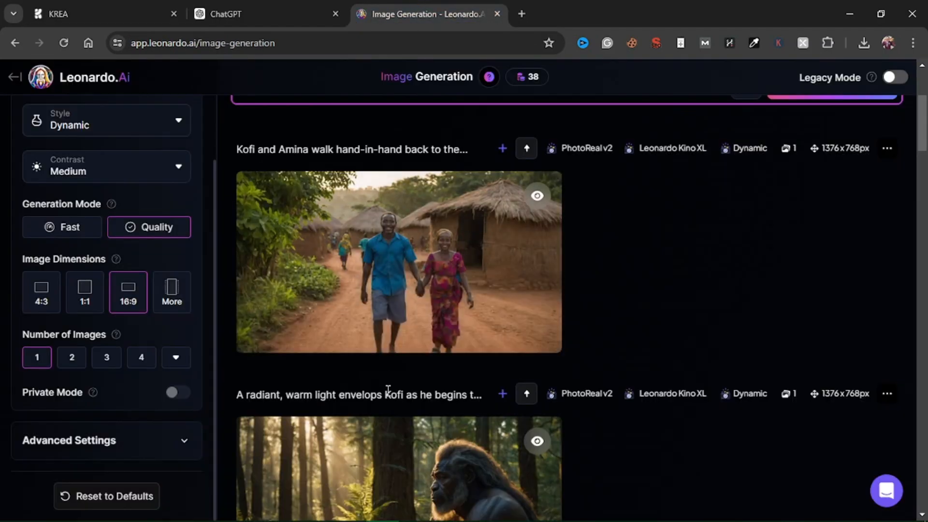
left_click(139, 10)
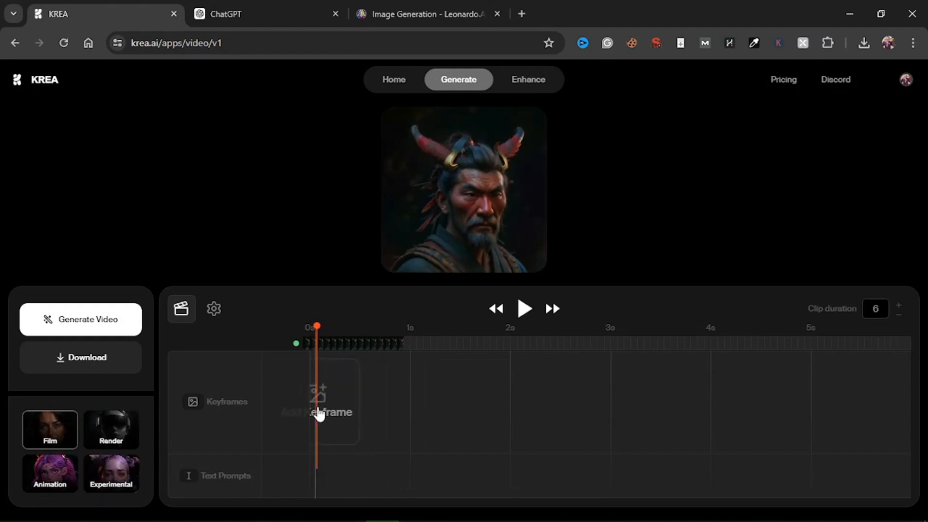
left_click(227, 5)
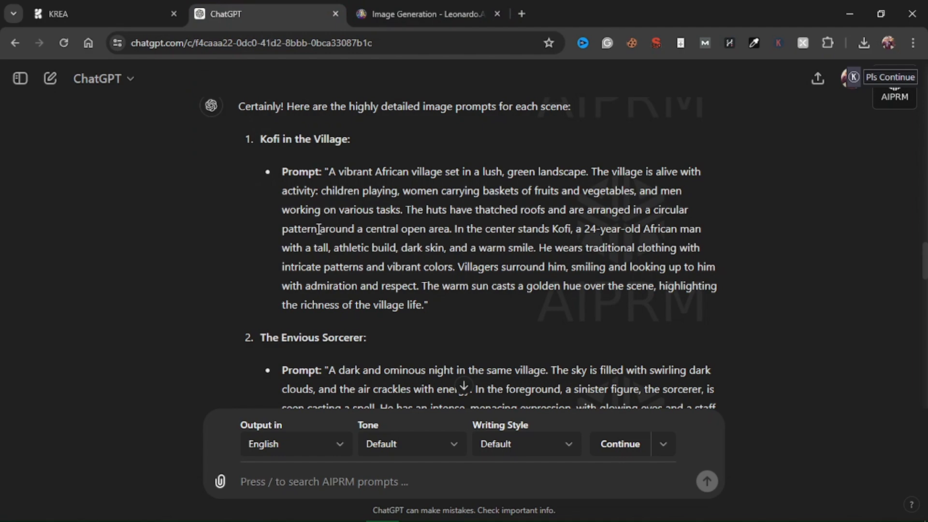
scroll(319, 228, "down", 20)
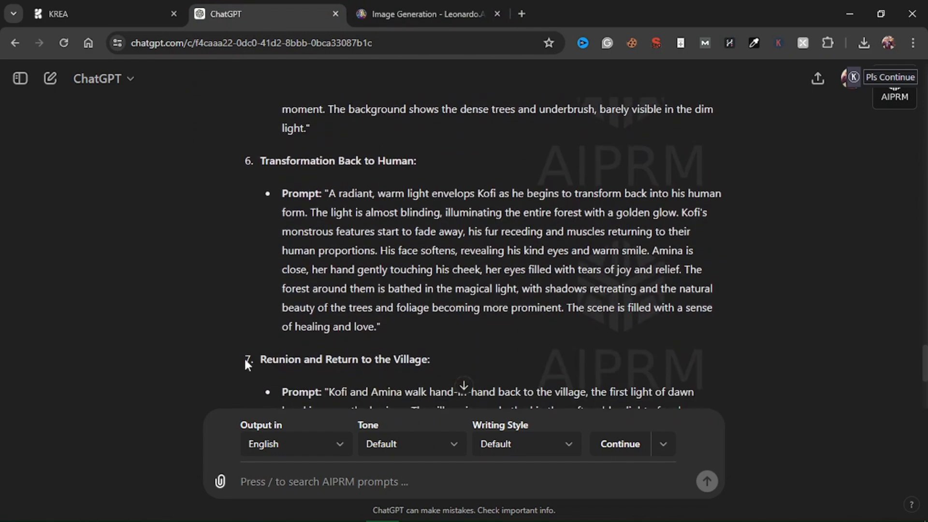
left_click(87, 9)
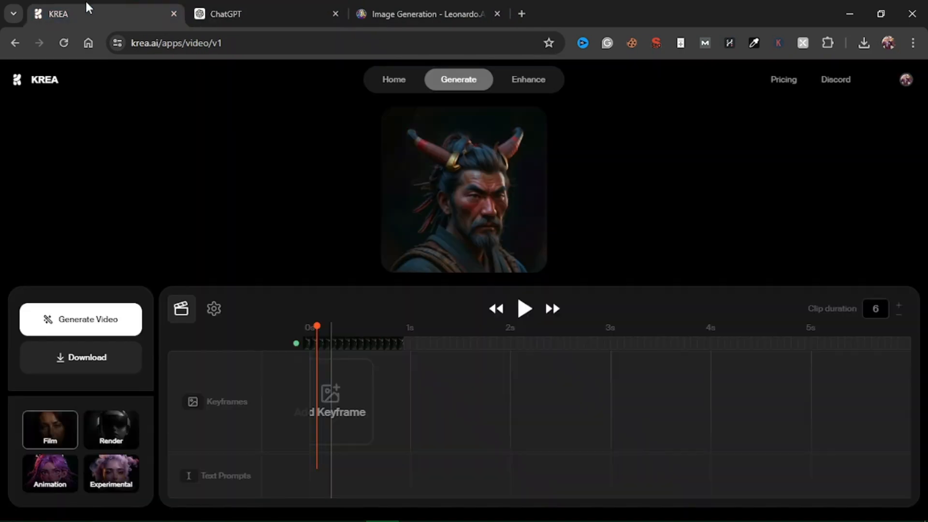
left_click(328, 399)
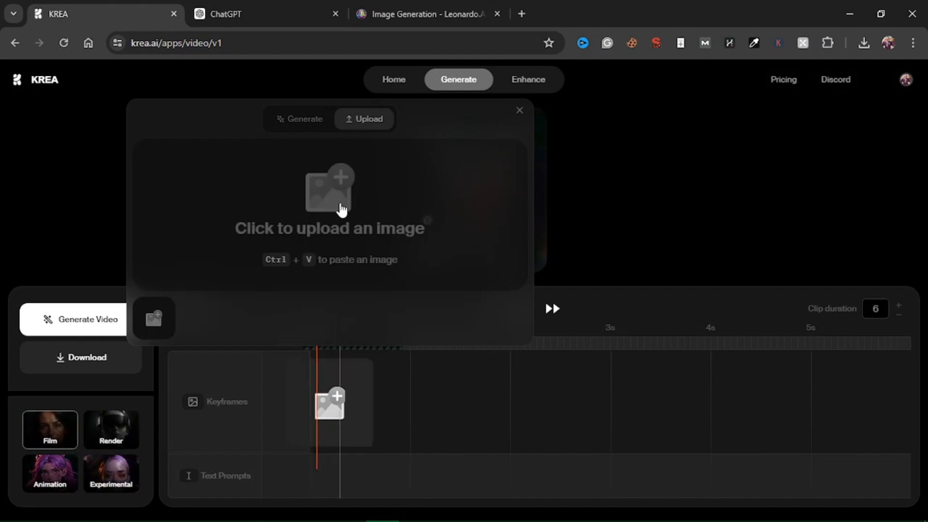
left_click(312, 125)
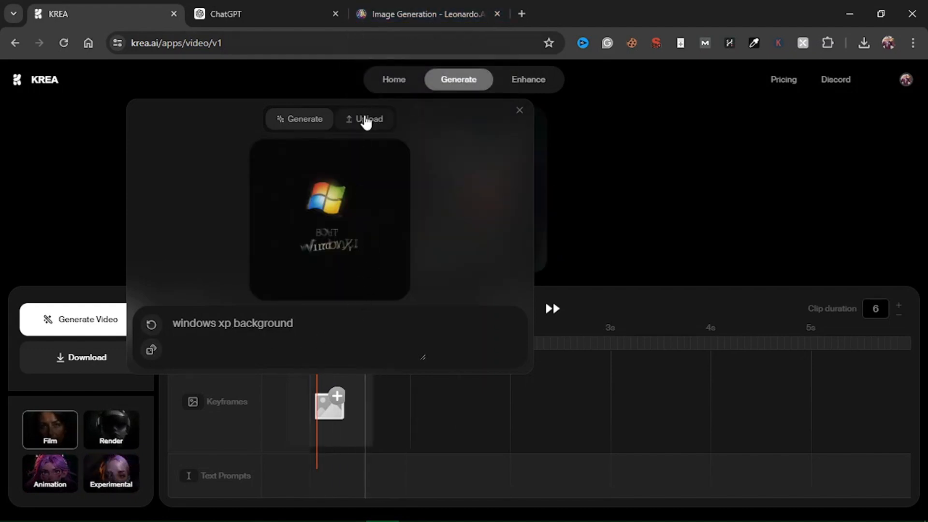
left_click(368, 129)
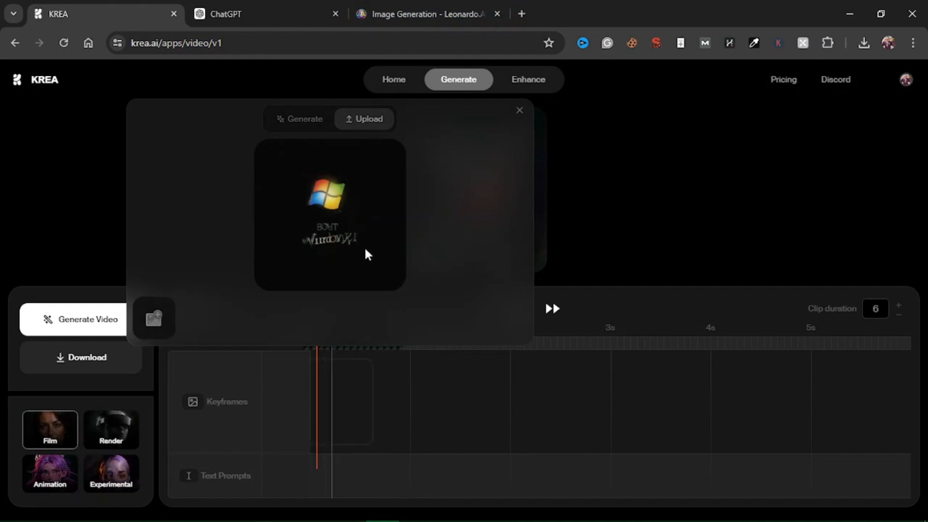
left_click(375, 225)
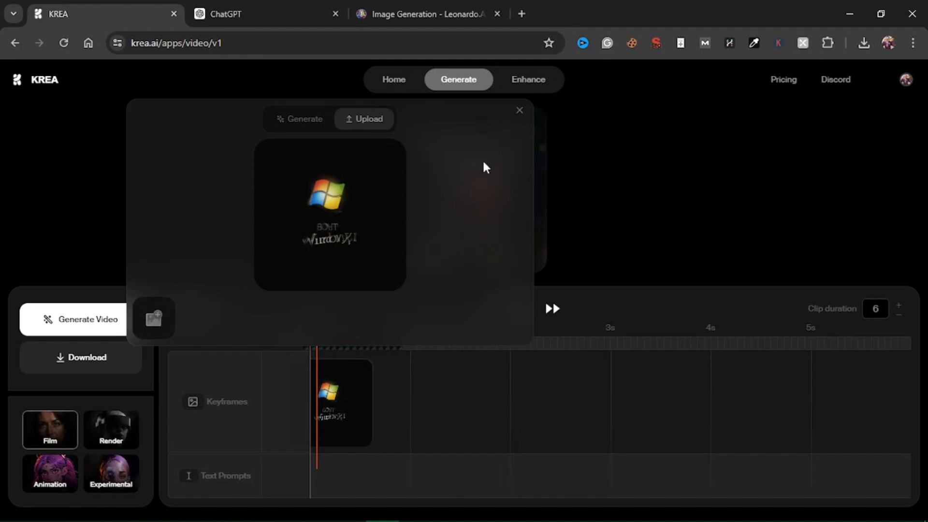
left_click(520, 111)
left_click(360, 372)
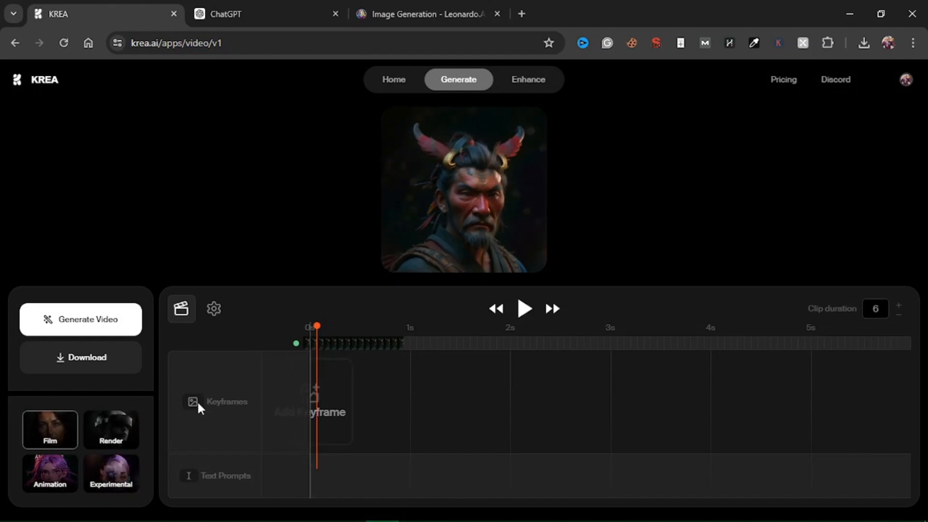
Add a keyframe near the 1-second mark with the smiling villager image from Downloads, and place an empty text prompt beneath it.
left_click(332, 434)
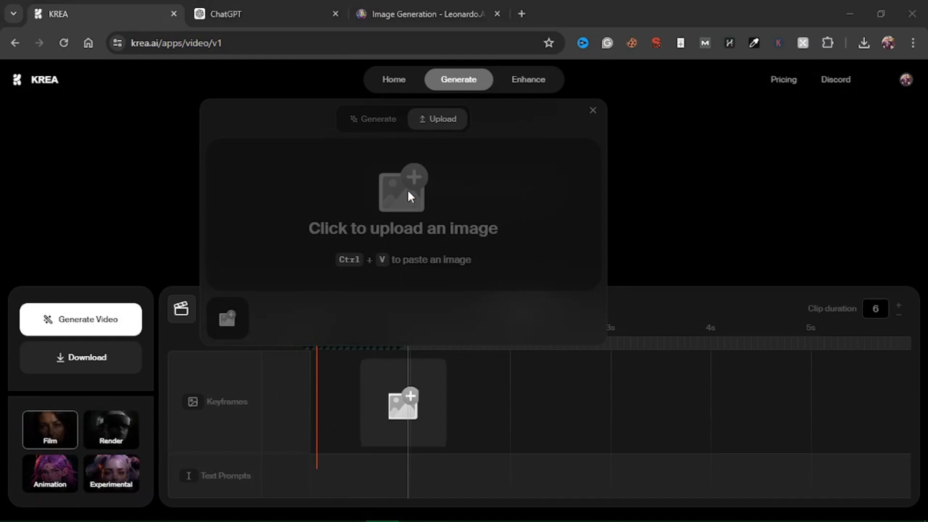
left_click(409, 193)
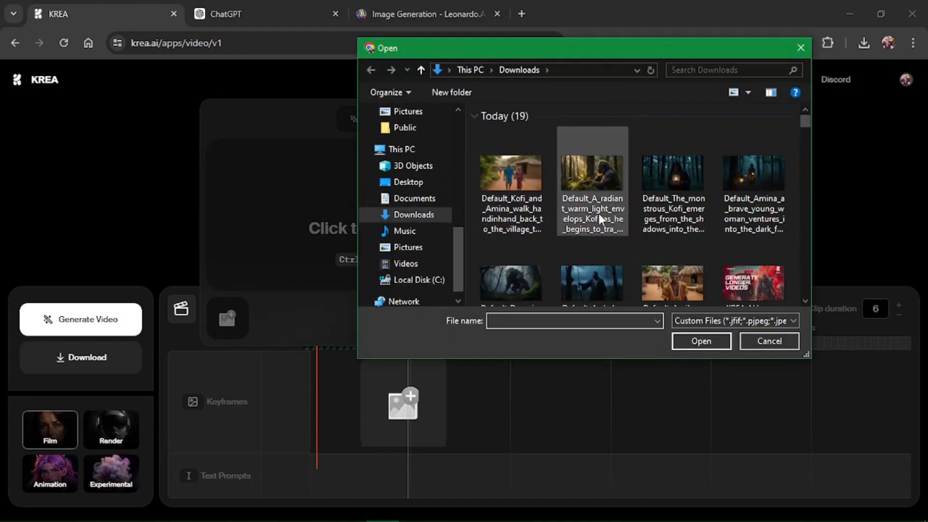
left_click(674, 277)
left_click(689, 338)
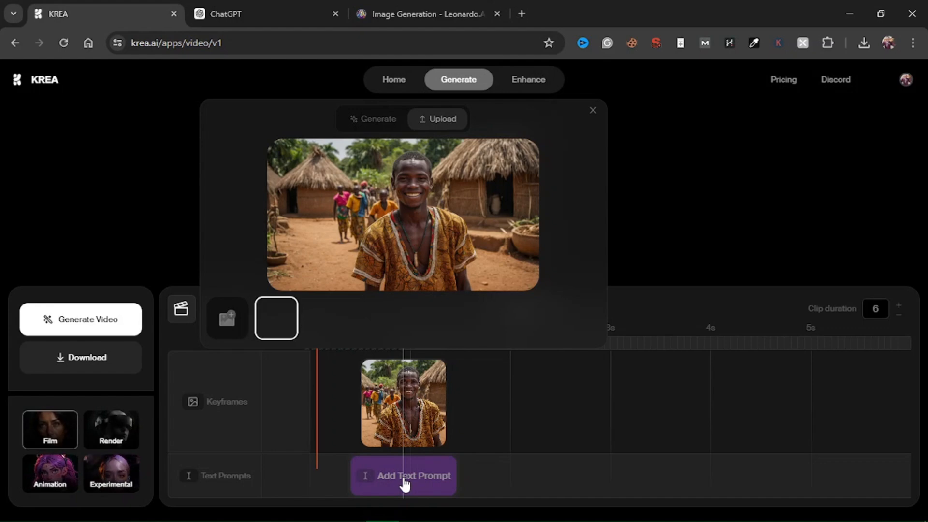
left_click(404, 482)
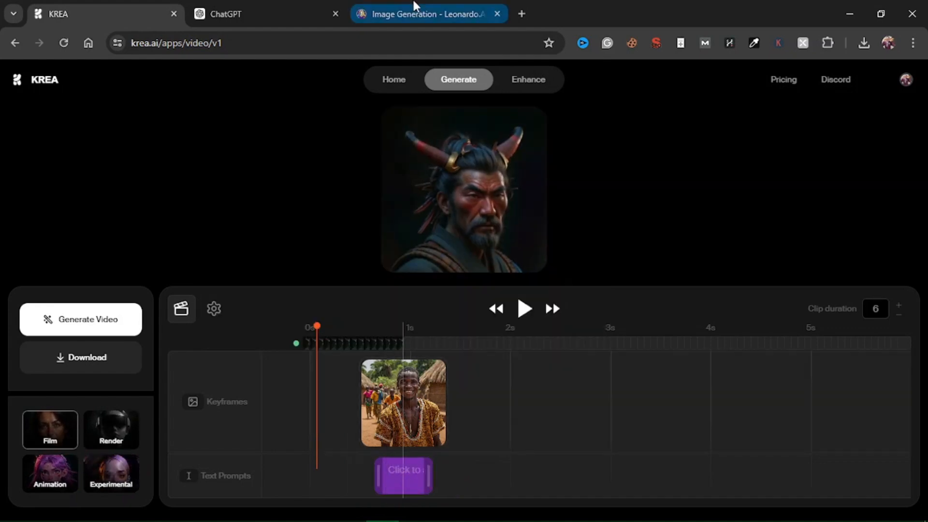
Switch to ChatGPT, find the first set of scene image prompts, and copy the village scene prompt starting "A vibrant African village with thatched-roof huts".
left_click(289, 7)
scroll(410, 258, "up", 20)
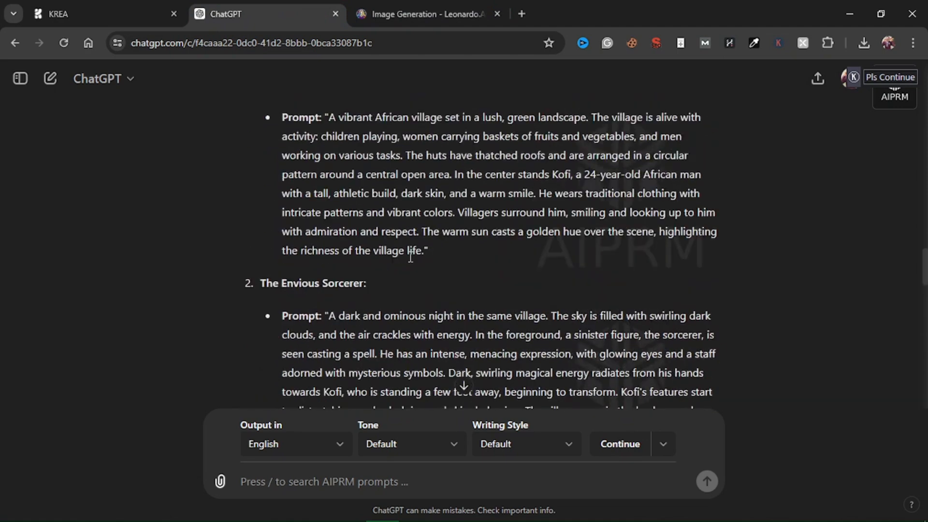
scroll(406, 256, "down", 1)
scroll(408, 257, "up", 3)
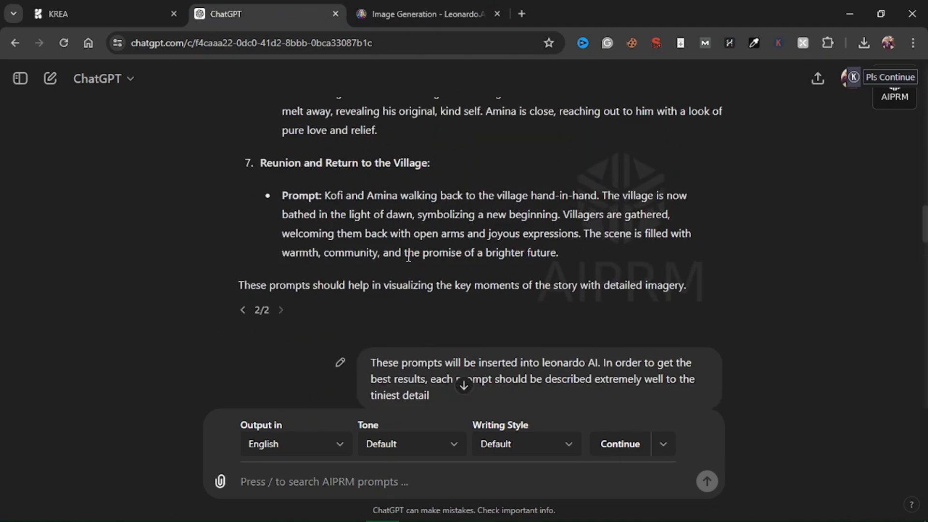
scroll(408, 256, "up", 12)
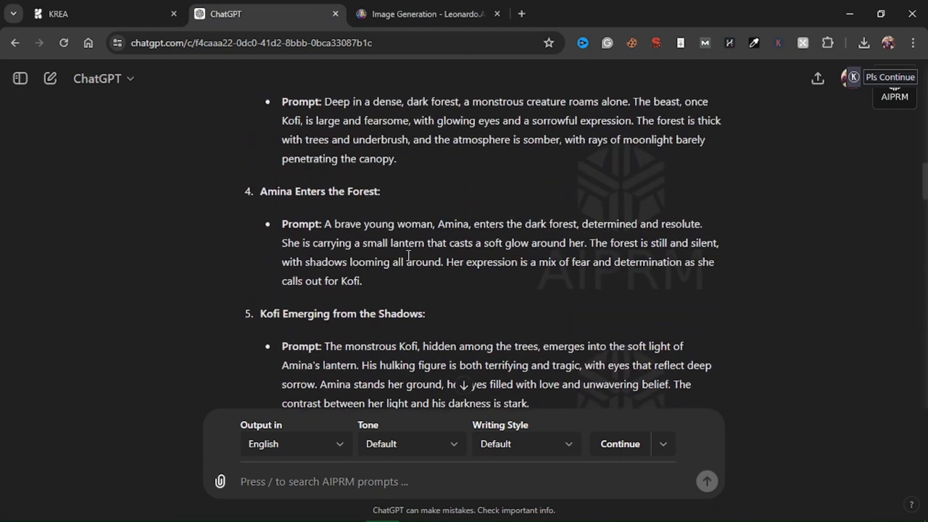
scroll(389, 244, "up", 6)
scroll(366, 231, "down", 3)
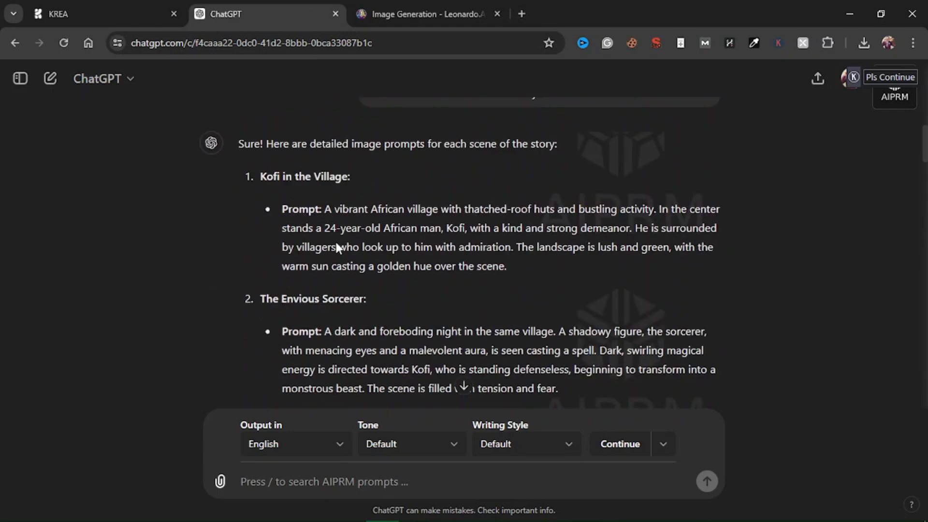
left_click_drag(328, 214, 504, 277)
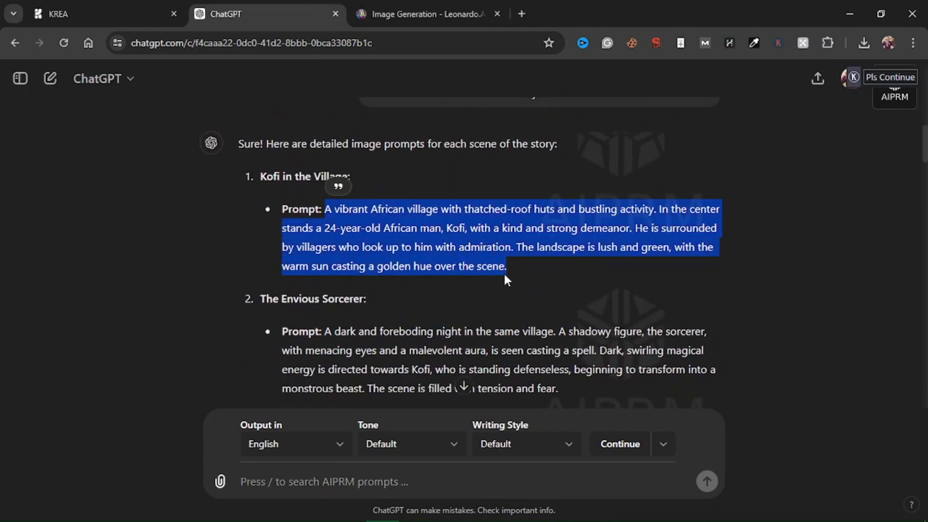
Return to KREA and paste the copied village scene prompt into the text prompt beneath the first keyframe.
left_click(121, 13)
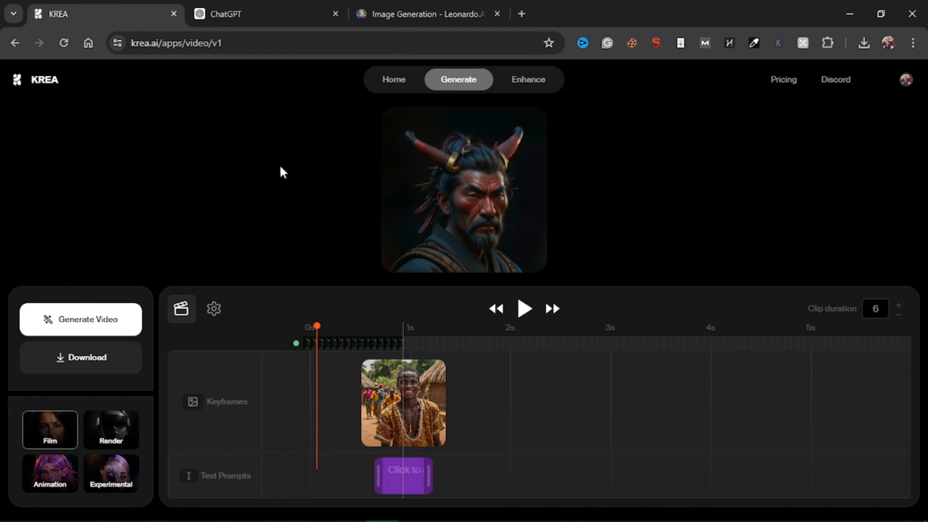
left_click(396, 485)
left_click(327, 411)
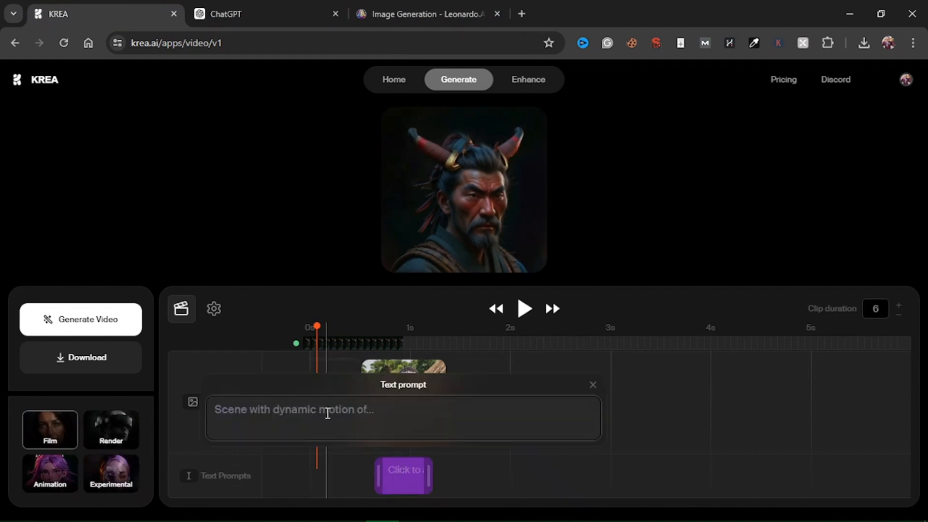
key("ctrl+v")
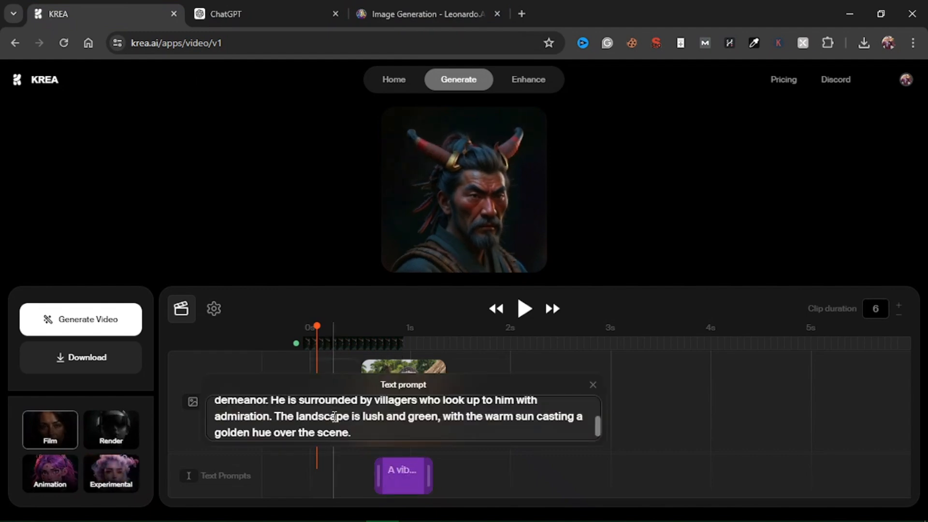
left_click(371, 416)
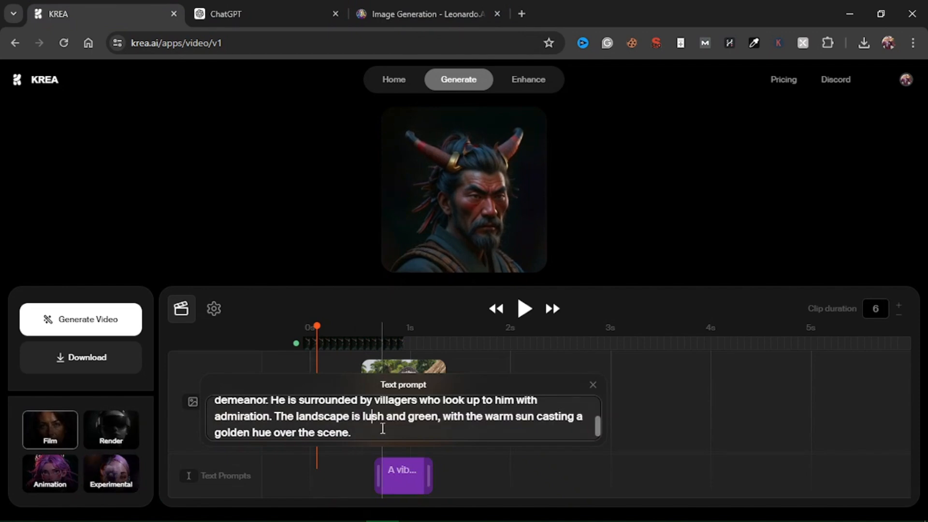
key("Return")
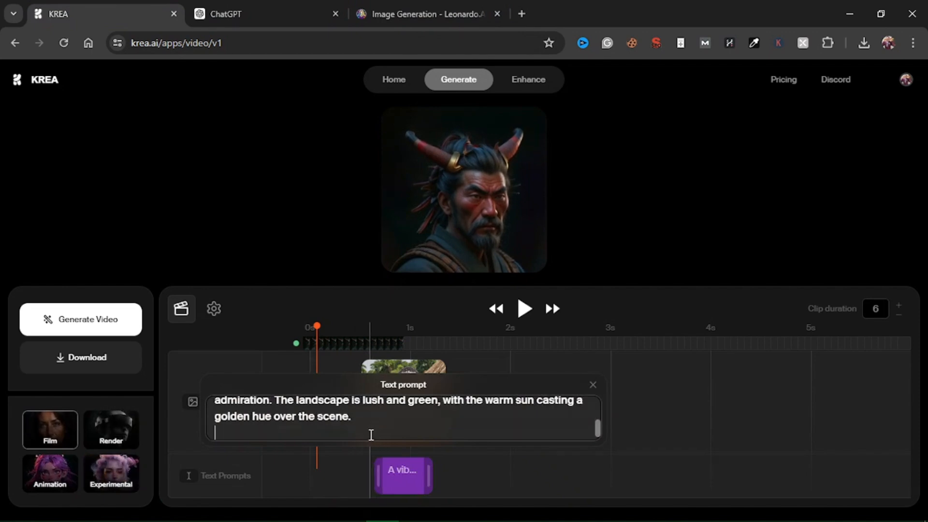
key("BackSpace")
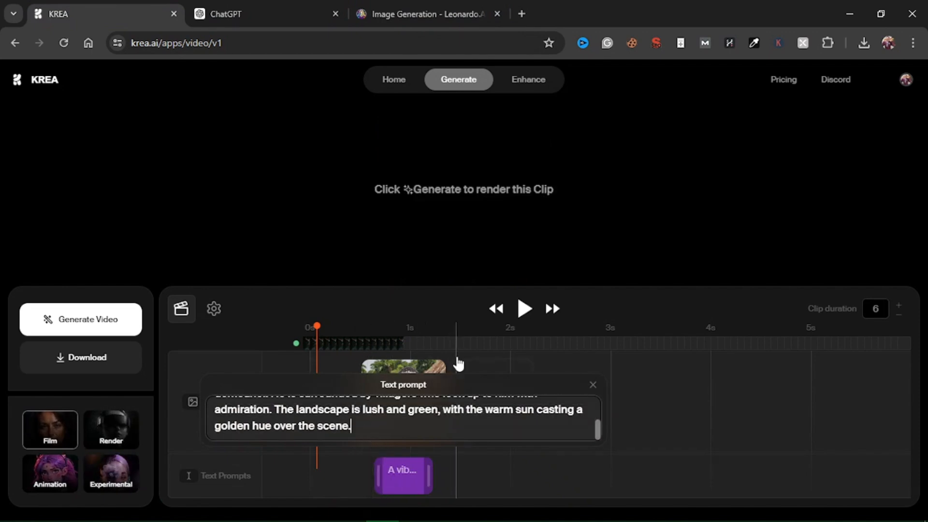
Add a second keyframe with the "Default_A_dark_and_ominous_night" image from Downloads, and place a text prompt beneath it.
left_click(487, 403)
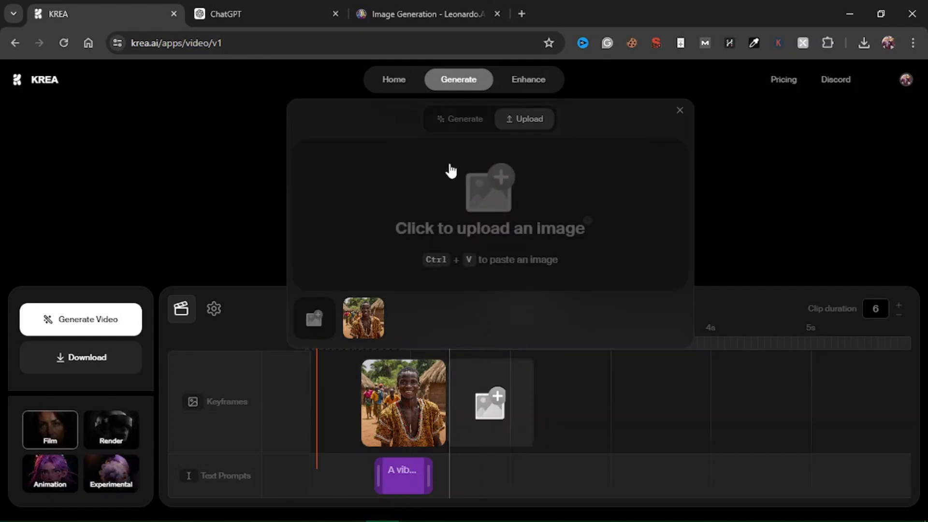
left_click(473, 190)
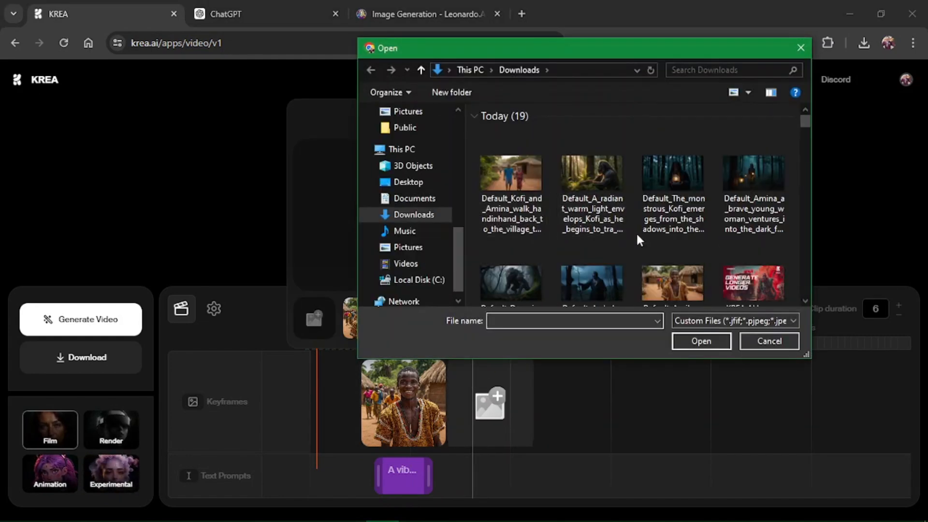
left_click(604, 273)
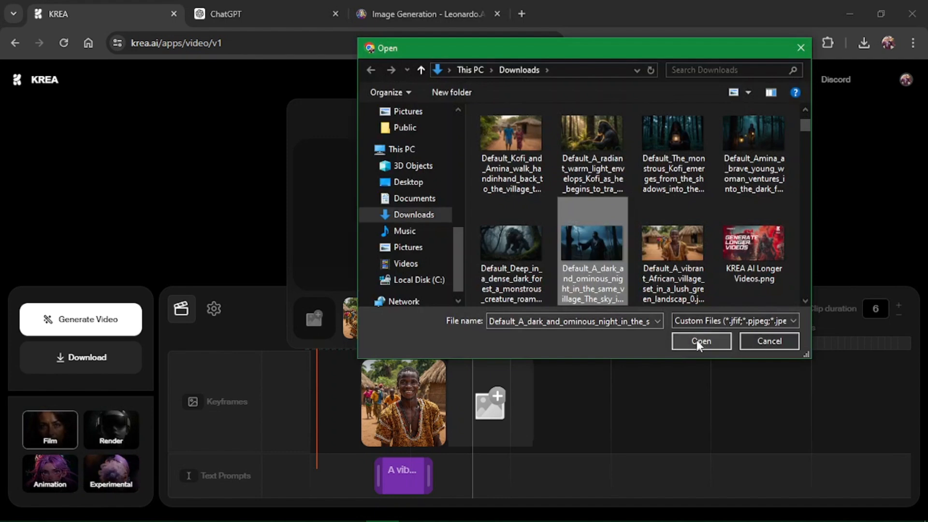
left_click(696, 340)
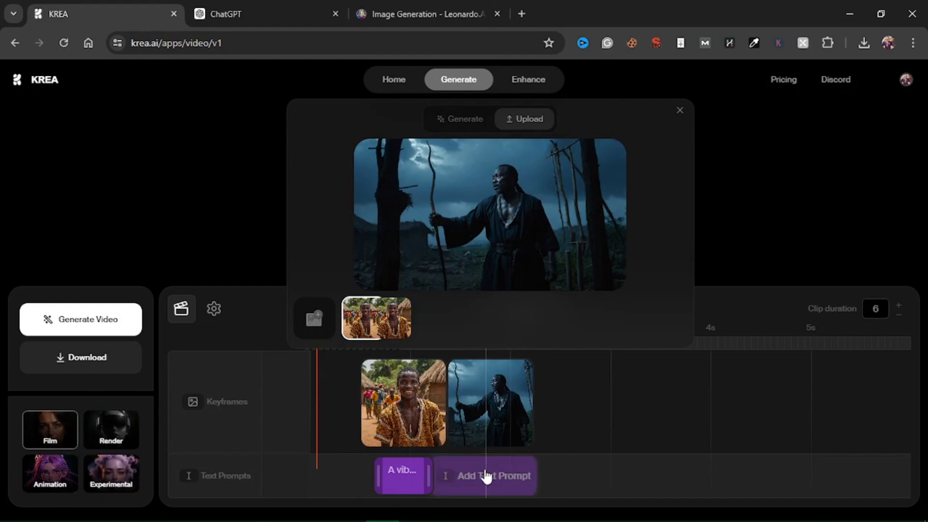
left_click(488, 478)
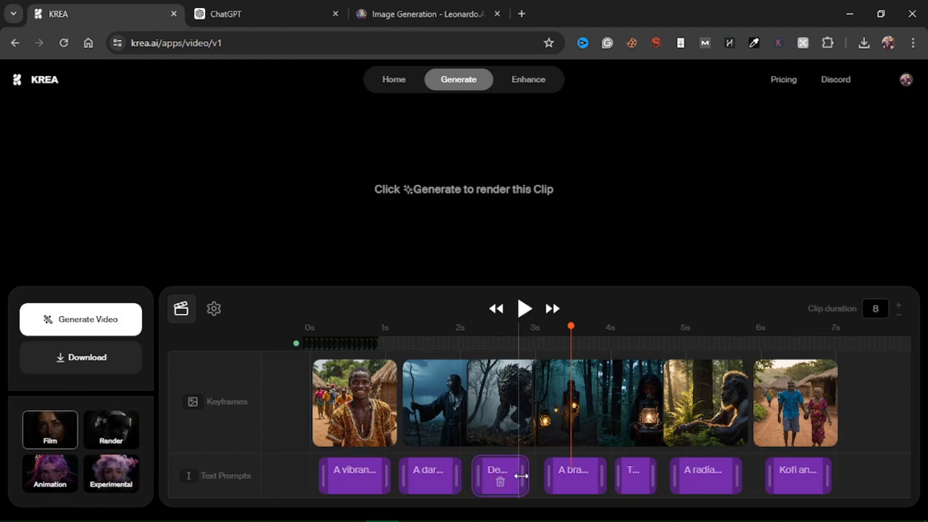
Lengthen the third and fifth text prompt blocks at their ends and the last one at its start to match their keyframes.
left_click_drag(529, 479, 540, 480)
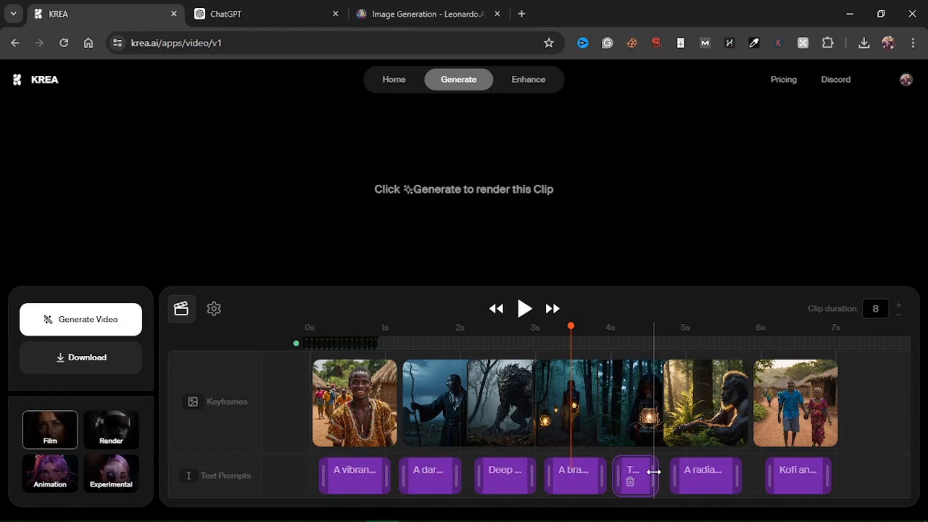
left_click_drag(653, 471, 667, 474)
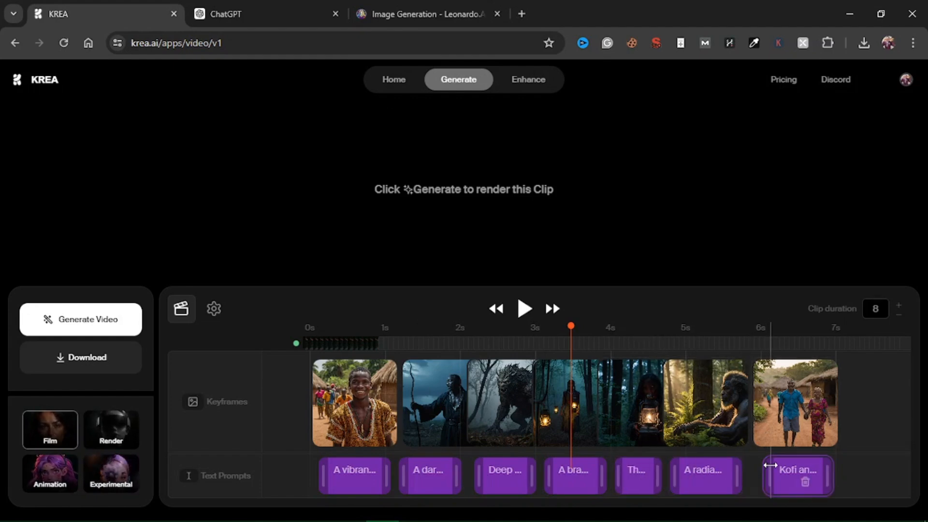
left_click_drag(767, 472, 756, 470)
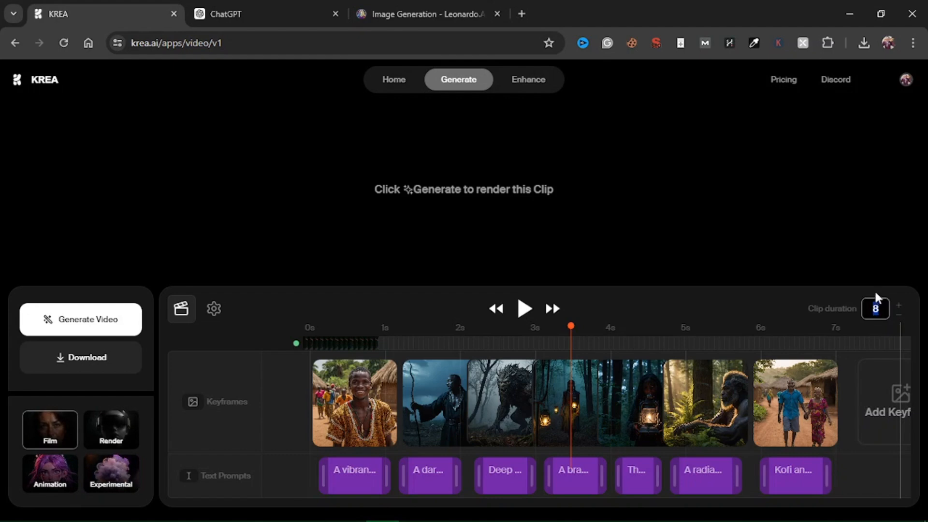
Set the clip duration to 7 and generate the video in the Film style, pausing its playback once rendered.
type("7")
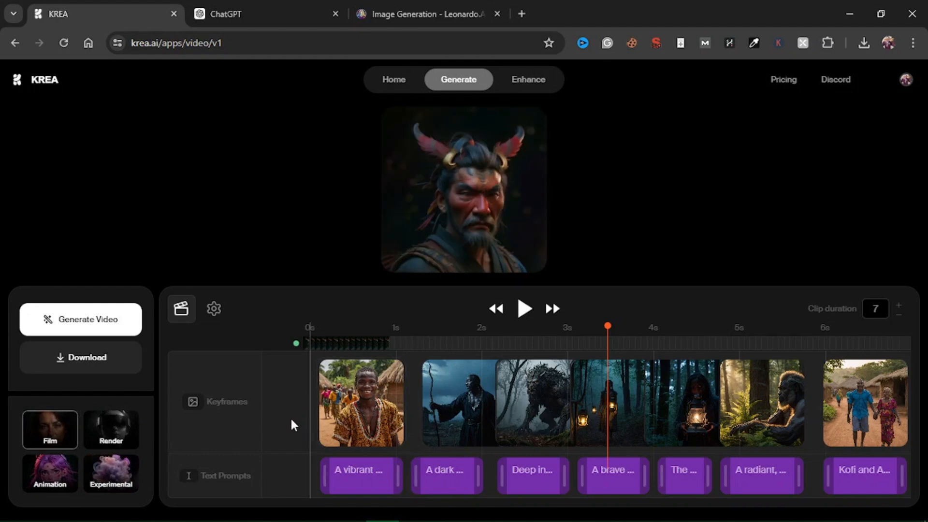
left_click(97, 319)
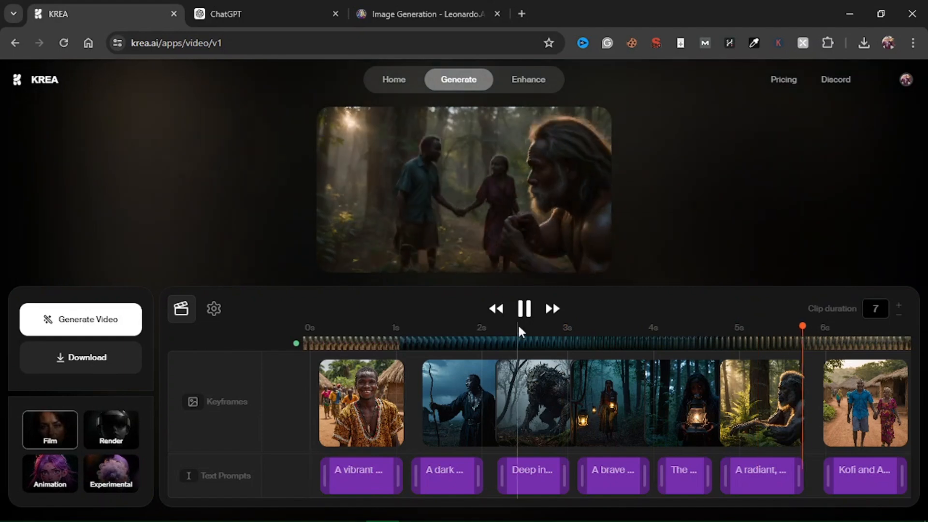
left_click(524, 312)
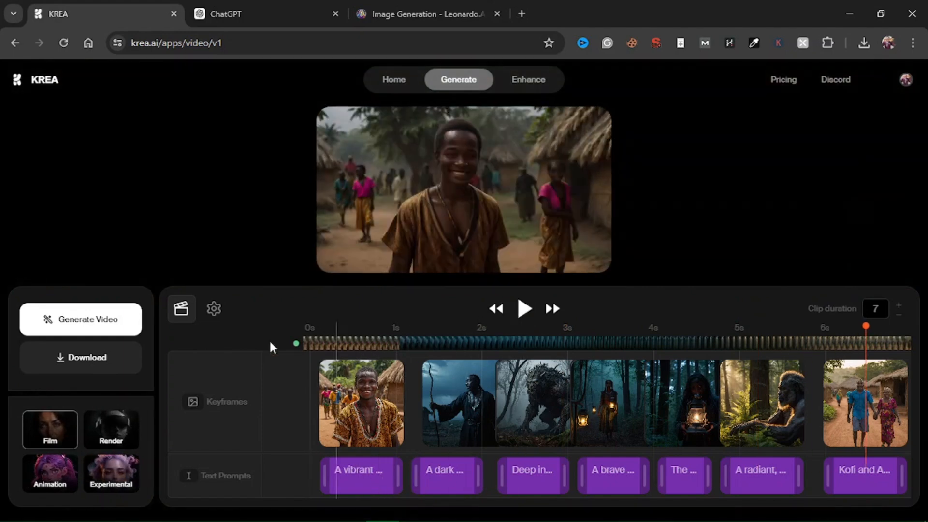
Review the aspect ratio, motion intensity and loop settings, compare them with the Leonardo.Ai image dimensions, and return to the keyframe timeline.
left_click(213, 309)
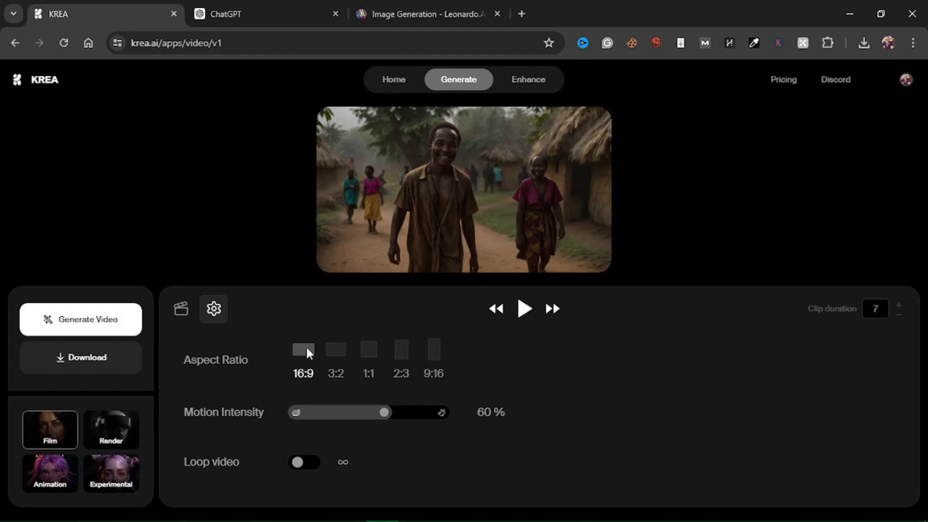
left_click(428, 11)
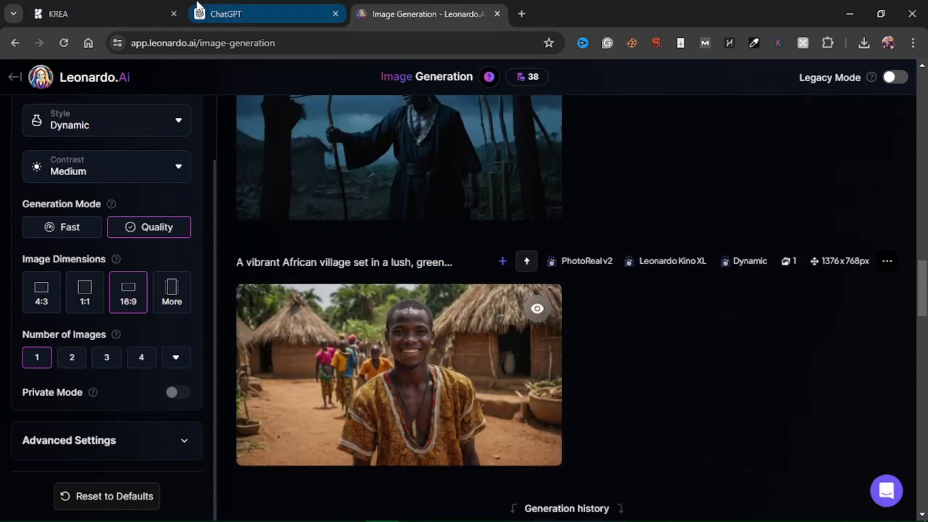
left_click(117, 7)
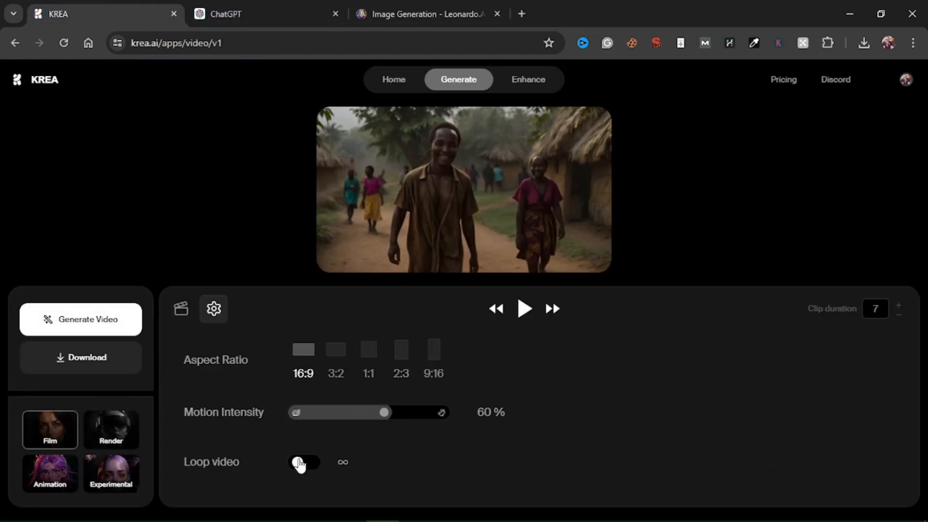
left_click(180, 309)
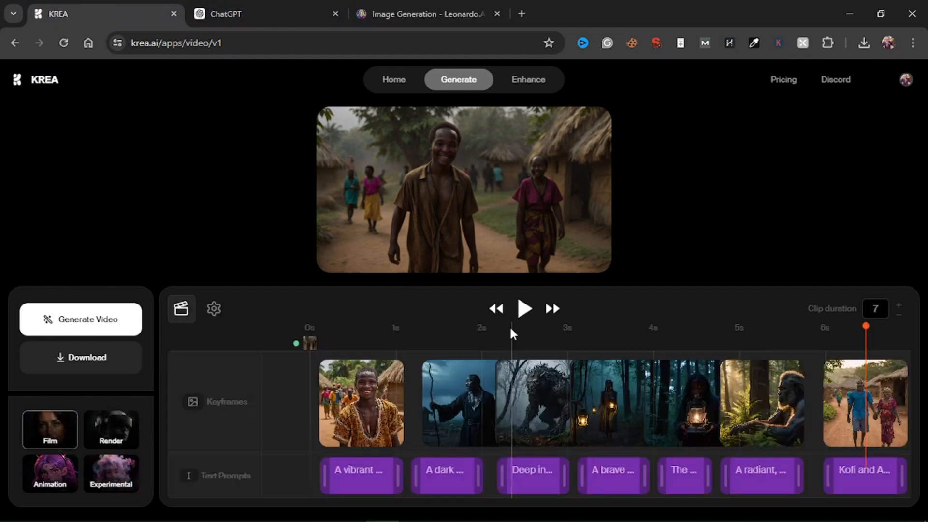
Replay the generated video, and generate it again in the Animation style.
left_click(509, 325)
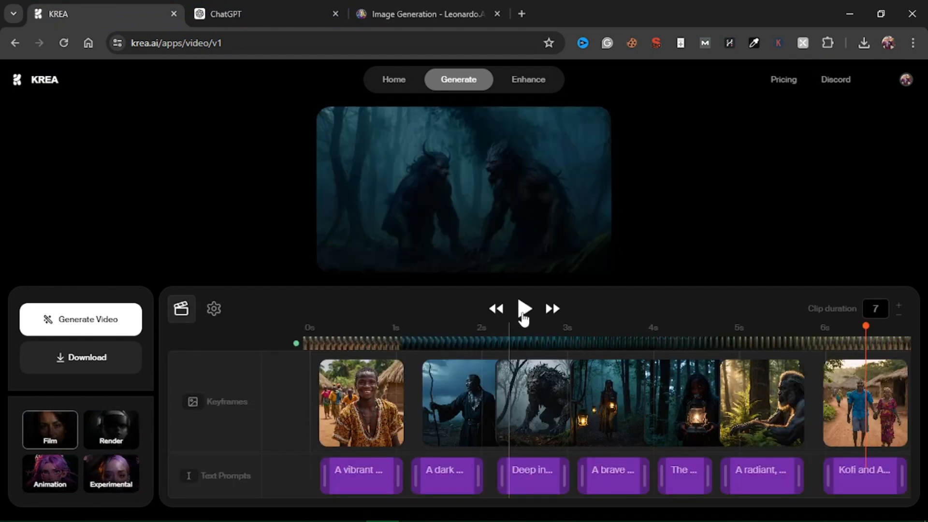
left_click(524, 314)
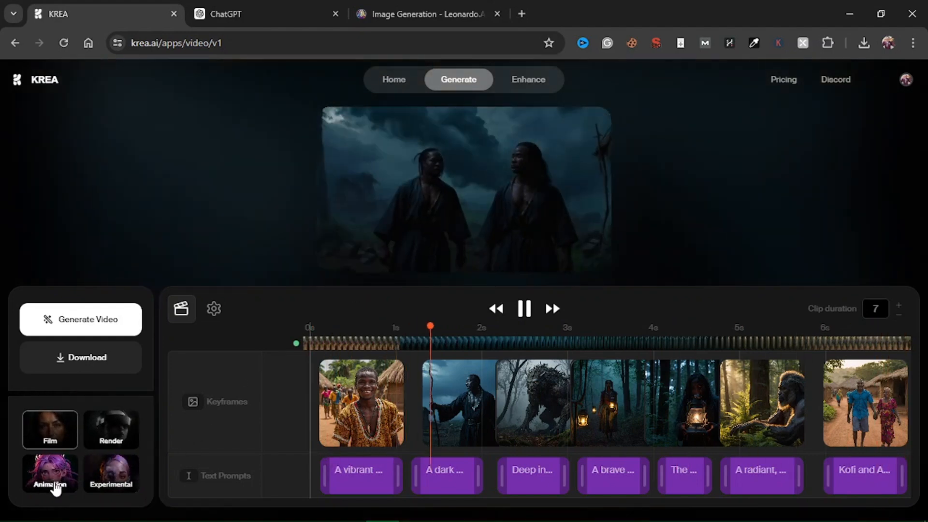
left_click(54, 483)
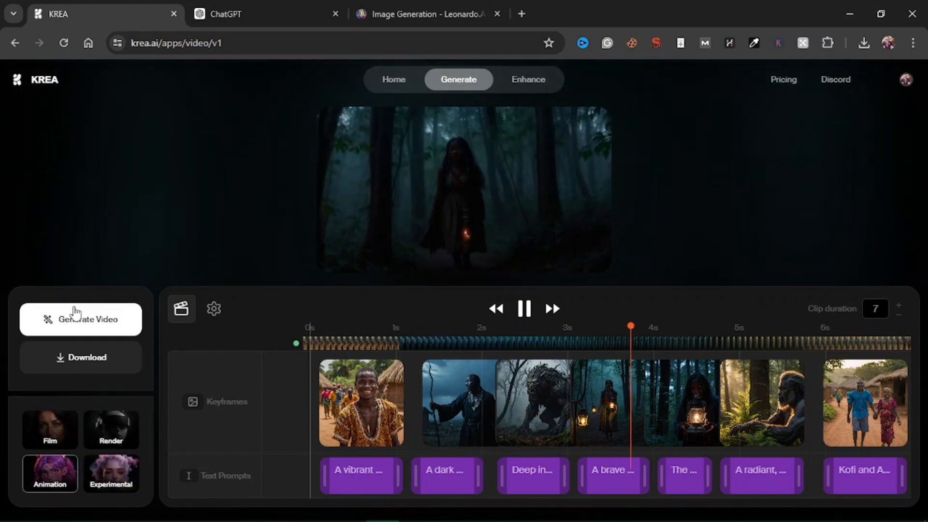
left_click(75, 314)
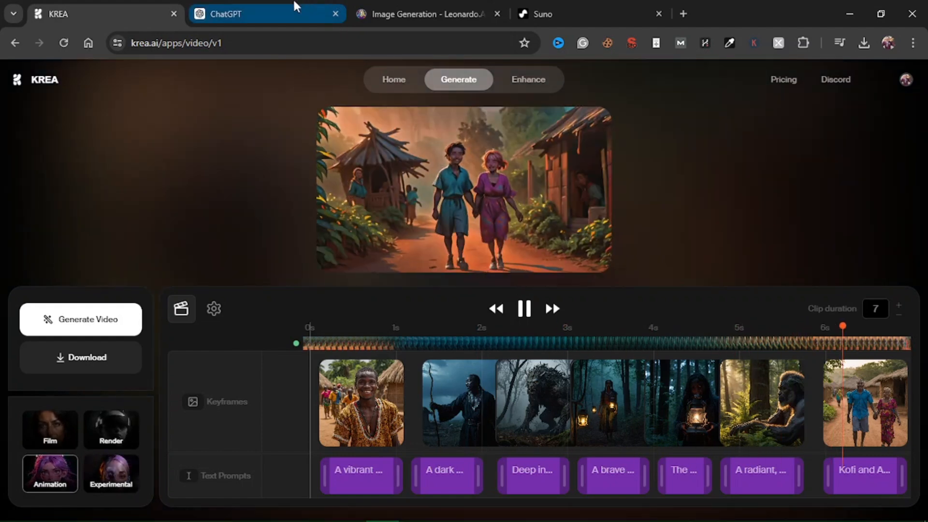
Switch to the ChatGPT conversation and examine the request for a background song prompt and the full Background Song Description.
left_click(292, 8)
scroll(493, 319, "down", 10)
scroll(517, 313, "down", 1)
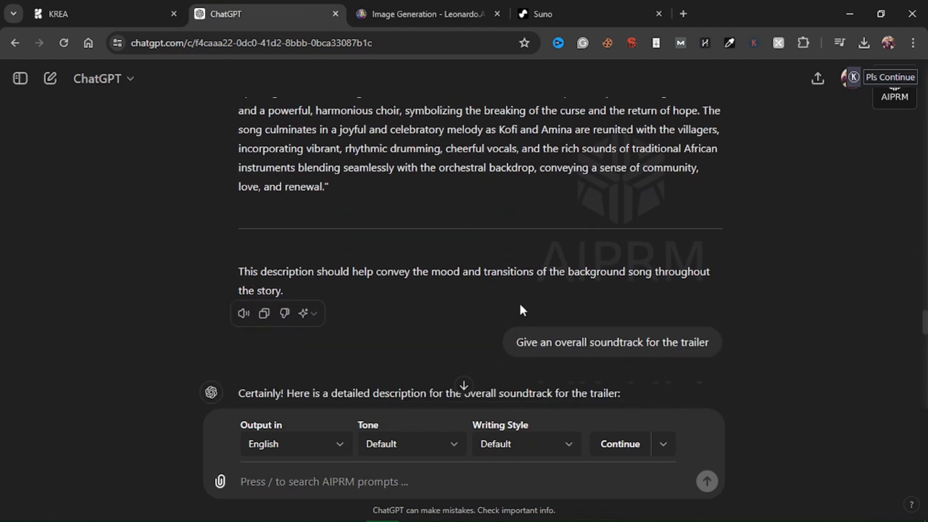
scroll(511, 295, "up", 10)
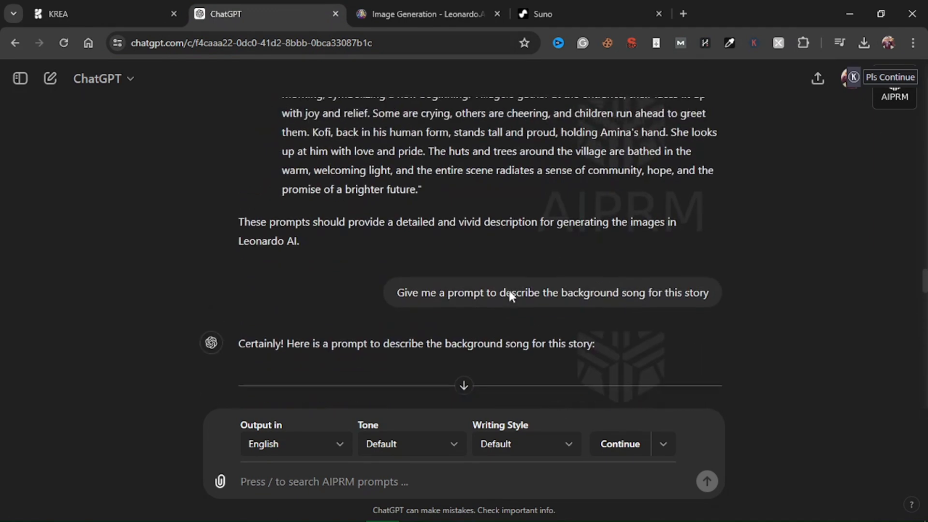
scroll(511, 296, "down", 1)
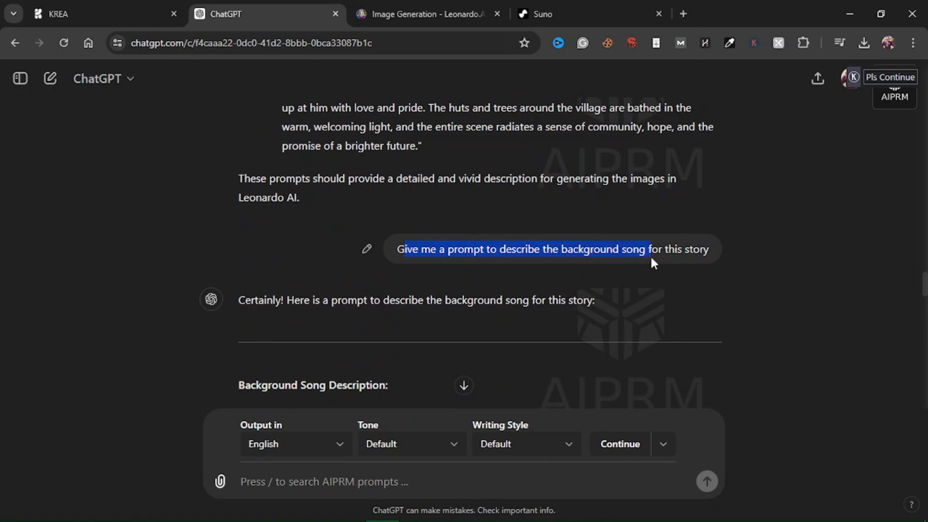
scroll(643, 256, "down", 4)
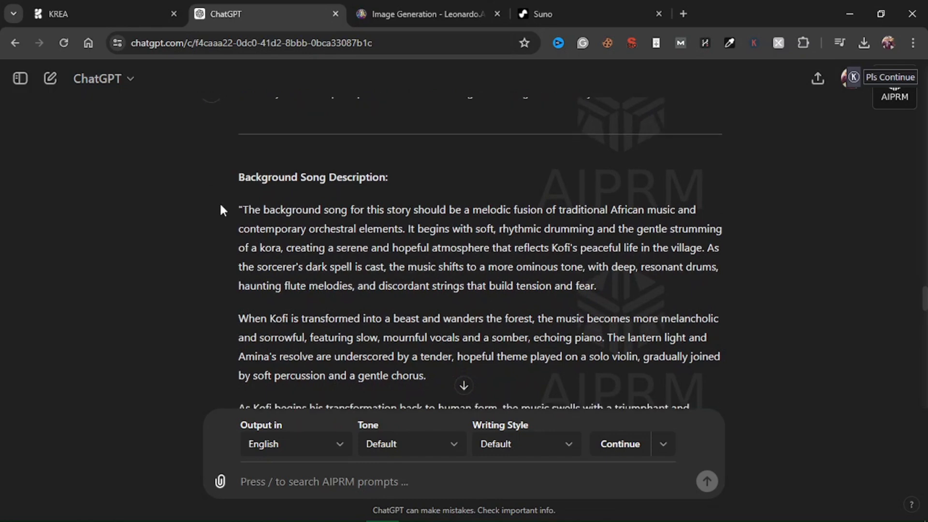
scroll(227, 198, "down", 2)
left_click_drag(245, 148, 430, 319)
scroll(430, 329, "down", 1)
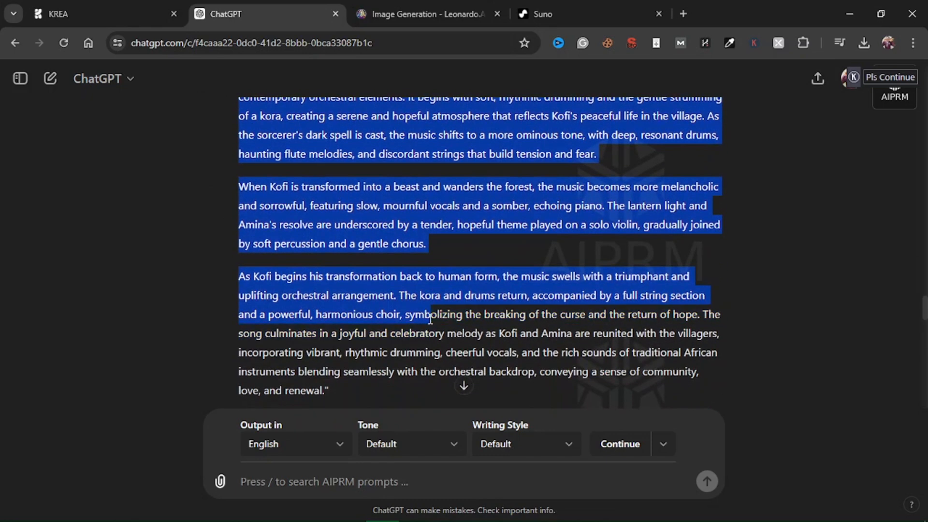
Read the reply to the overall trailer soundtrack request, from the introductory paragraph through its scene-by-scene sections.
scroll(428, 315, "down", 5)
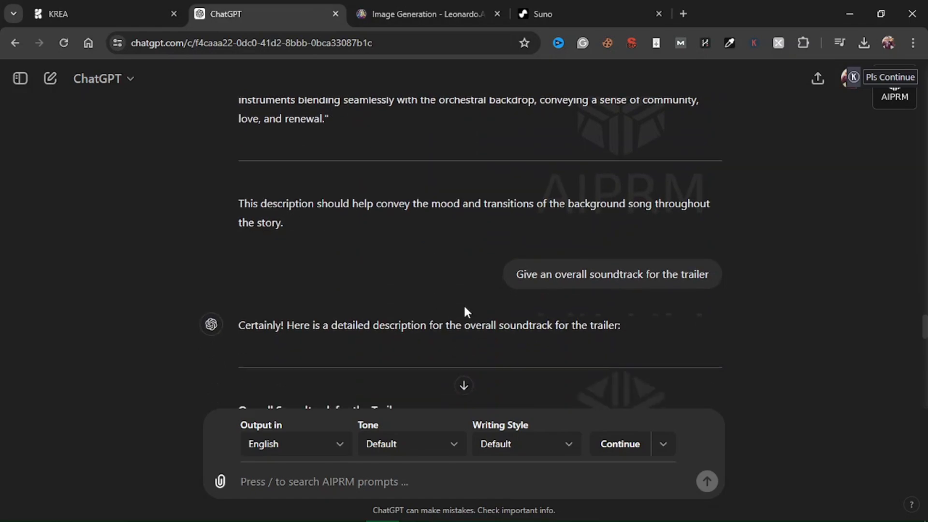
scroll(639, 166, "down", 2)
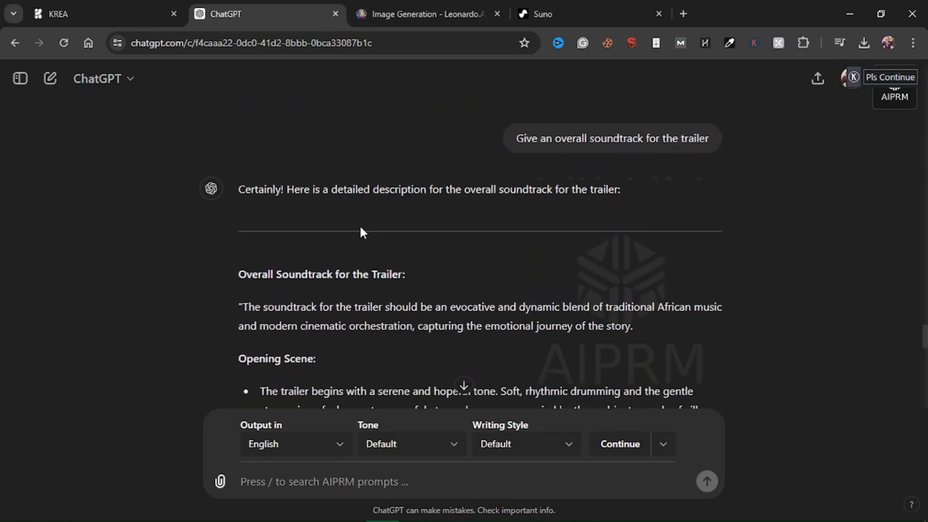
scroll(360, 228, "down", 1)
scroll(408, 285, "down", 5)
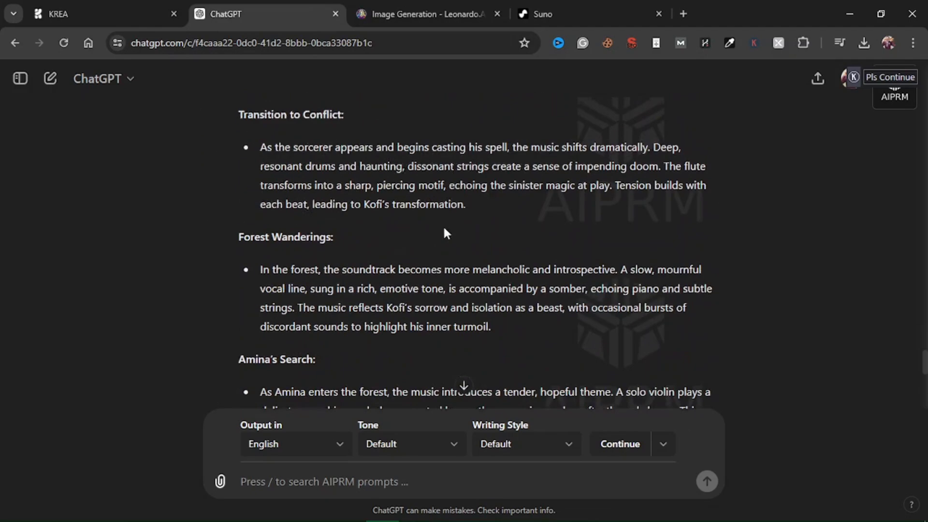
scroll(372, 282, "down", 5)
scroll(379, 292, "up", 10)
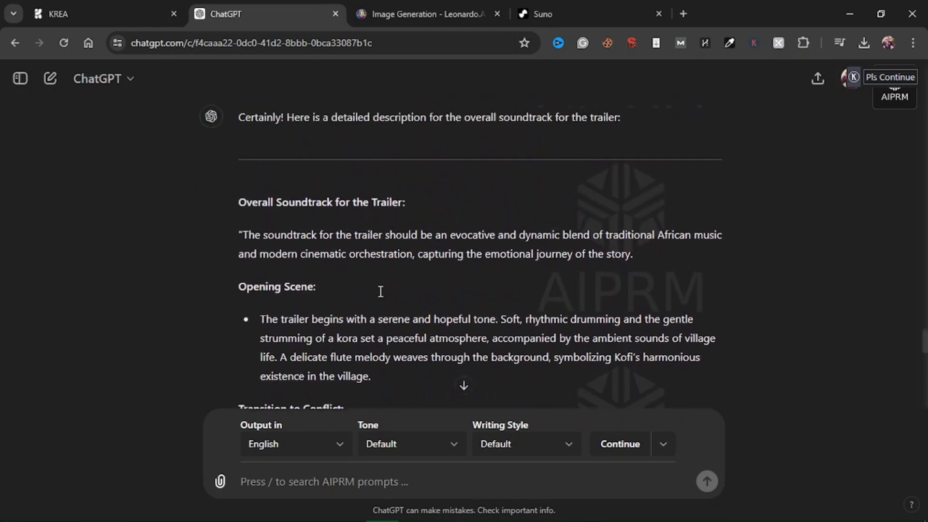
scroll(377, 290, "up", 3)
scroll(372, 285, "down", 3)
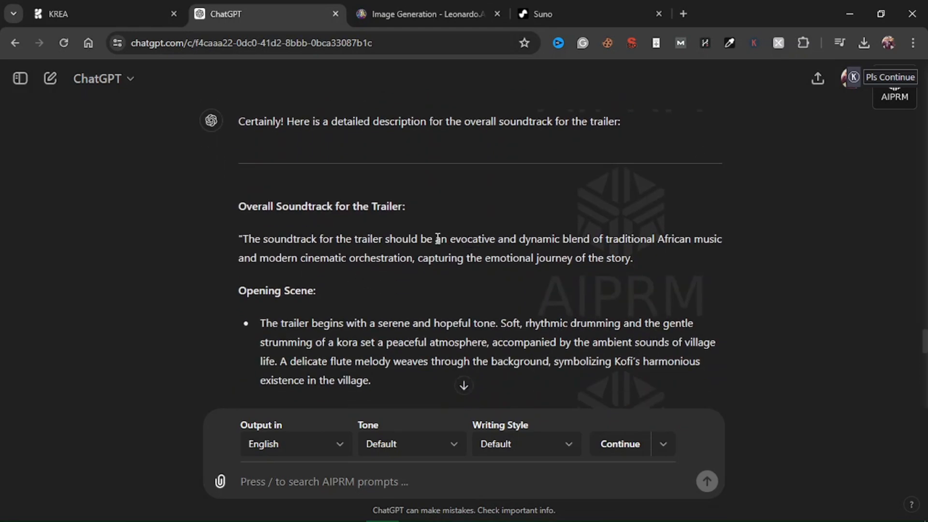
left_click_drag(508, 244, 599, 261)
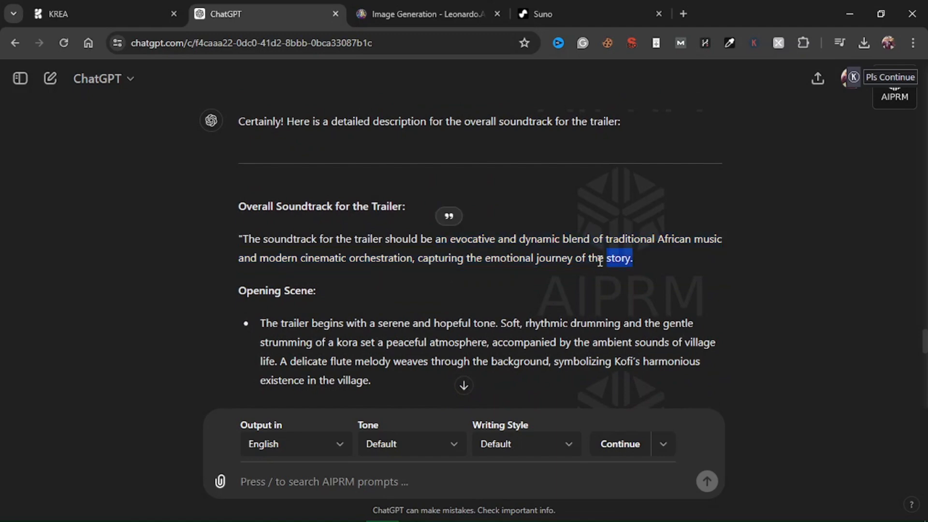
Switch to Suno, play the last Afrika Rising track alongside the downloaded video (3).mp4, and close the video player.
left_click(526, 2)
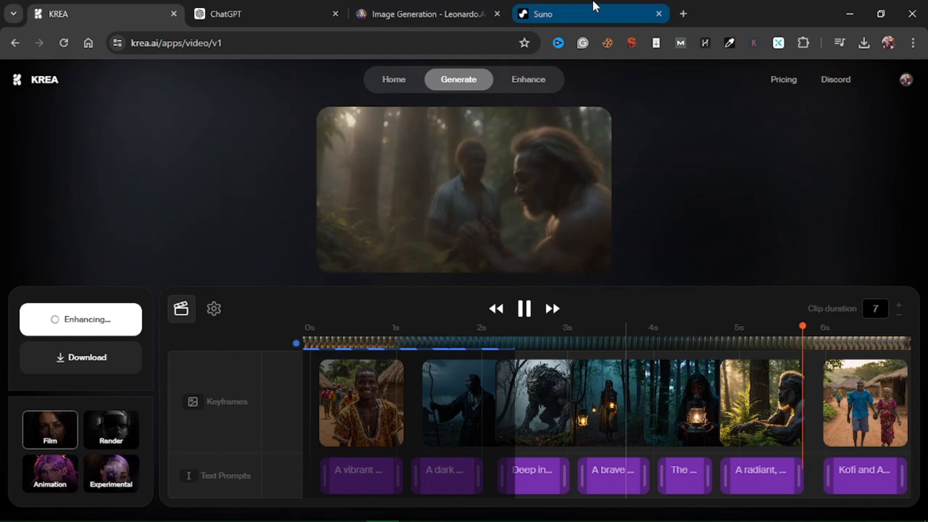
left_click(588, 11)
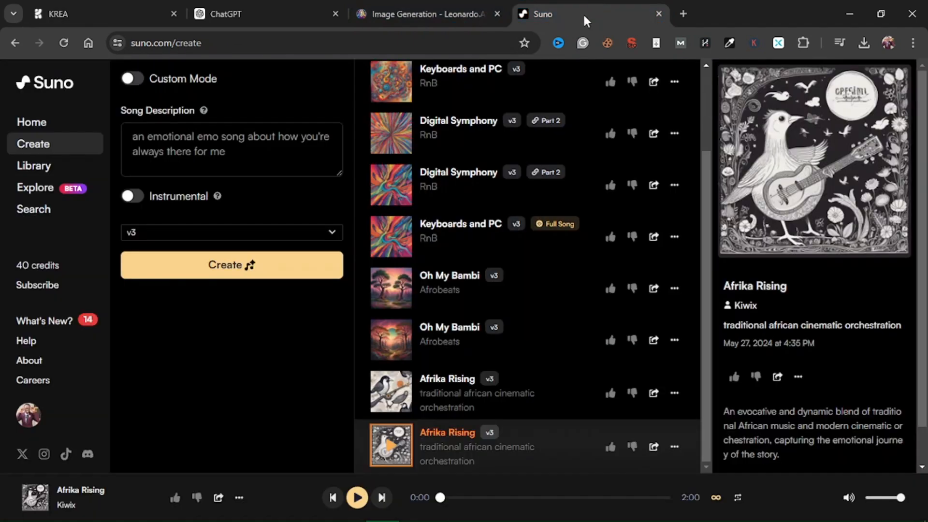
left_click(863, 44)
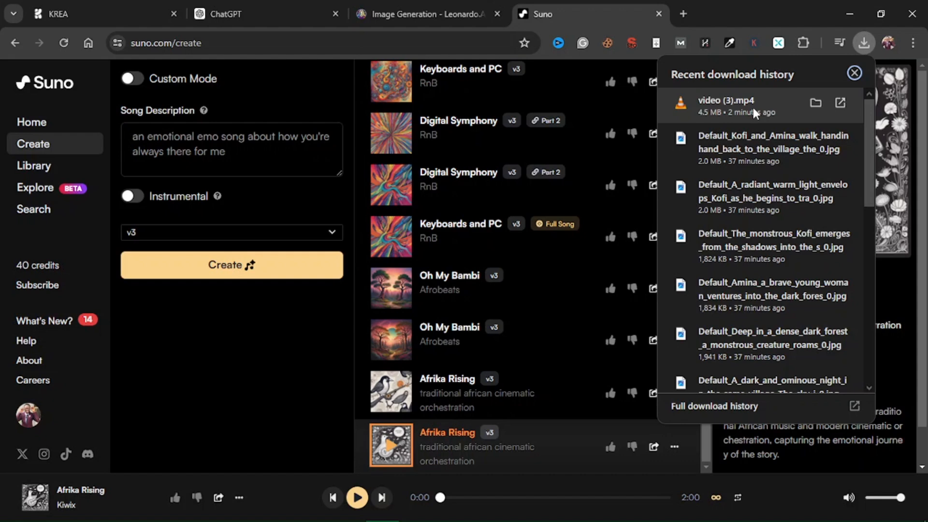
left_click(391, 451)
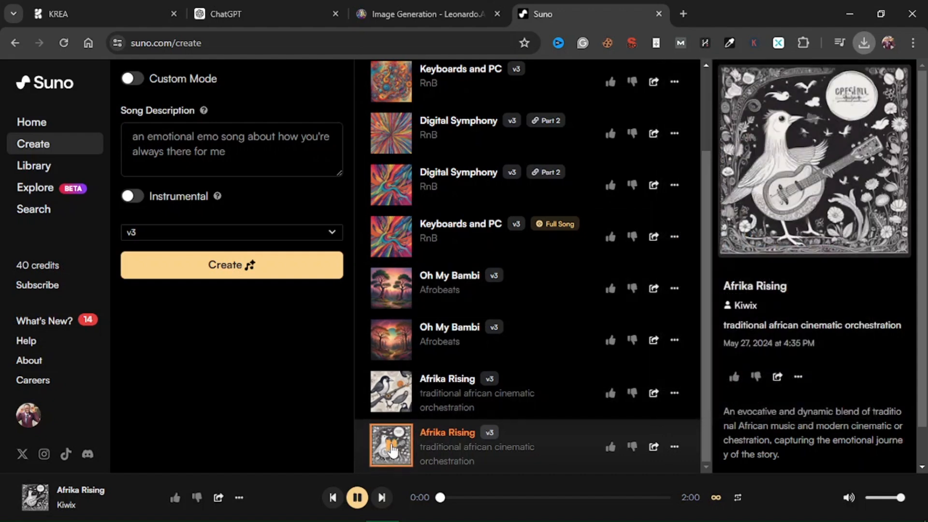
left_click(860, 42)
left_click(683, 116)
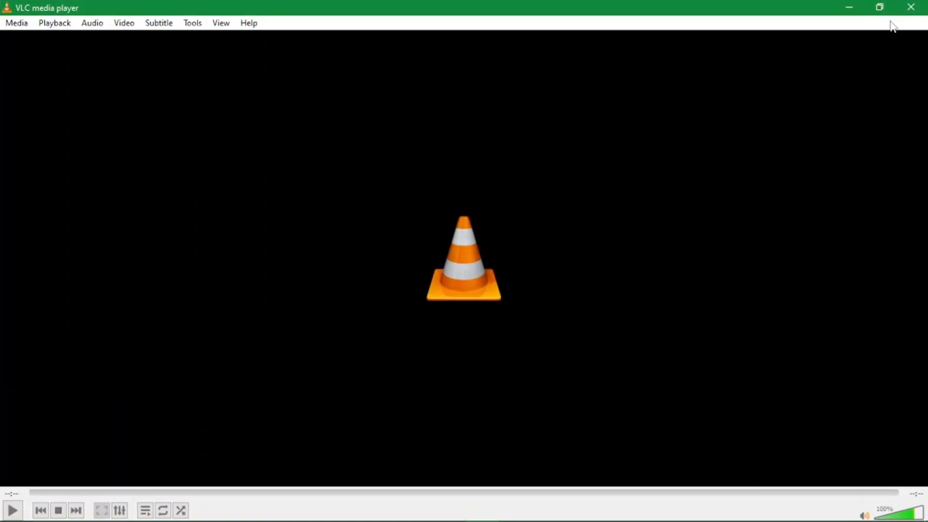
left_click(910, 7)
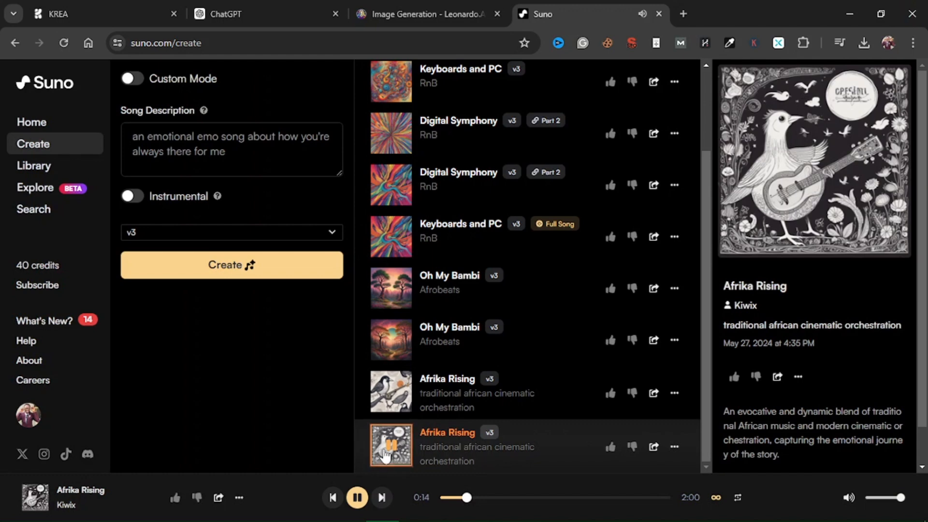
Return to KREA, dismiss the compute time notice, and download the video generated in the Film style.
left_click(133, 6)
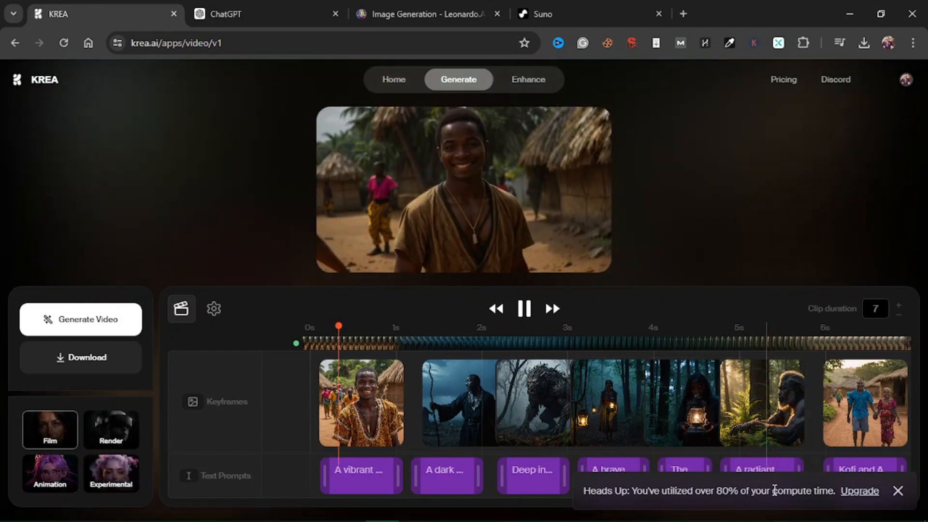
left_click(898, 490)
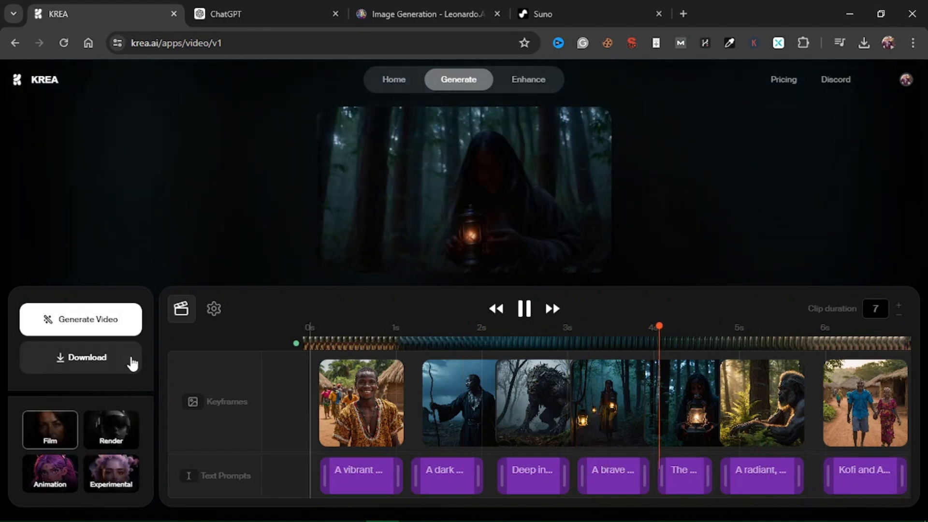
left_click(109, 359)
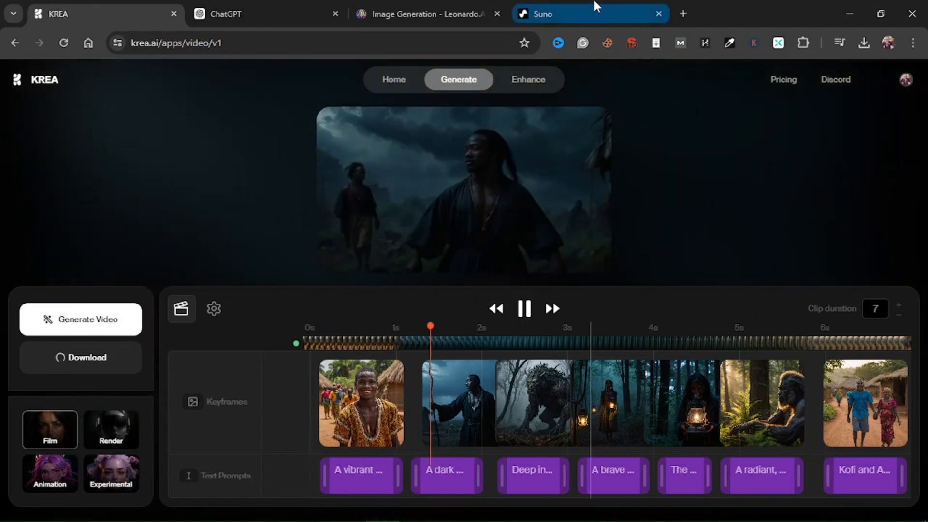
Play Suno's other Afrika Rising track alongside the downloaded video (4).mp4, then close the video player and pause the track.
mouse_move(595, 5)
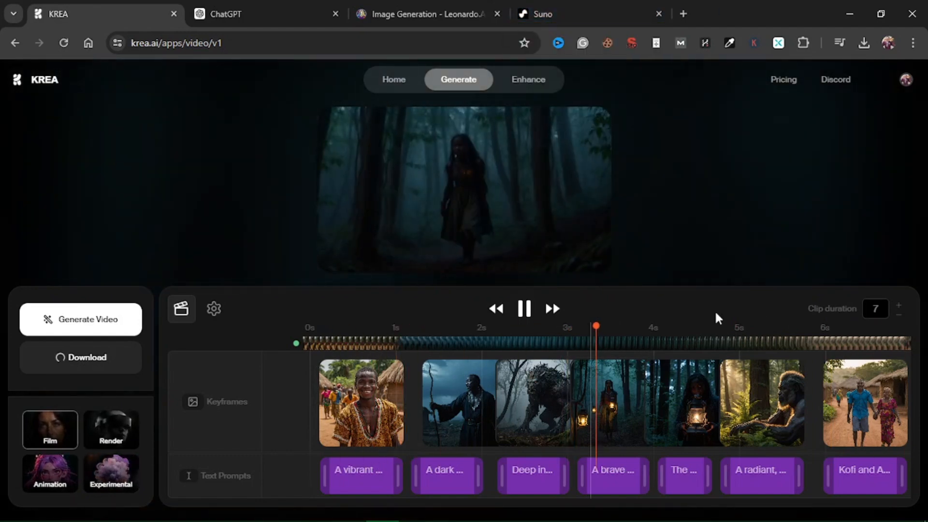
left_click(601, 6)
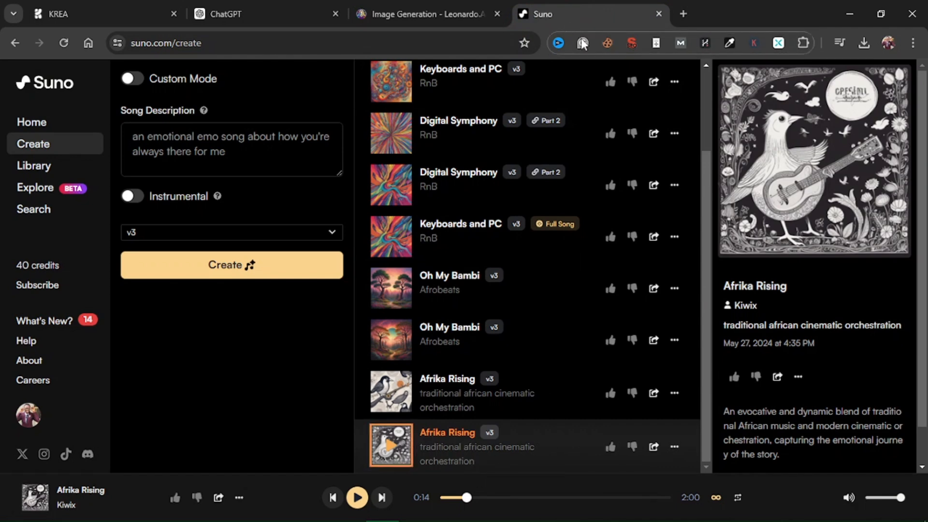
left_click(390, 398)
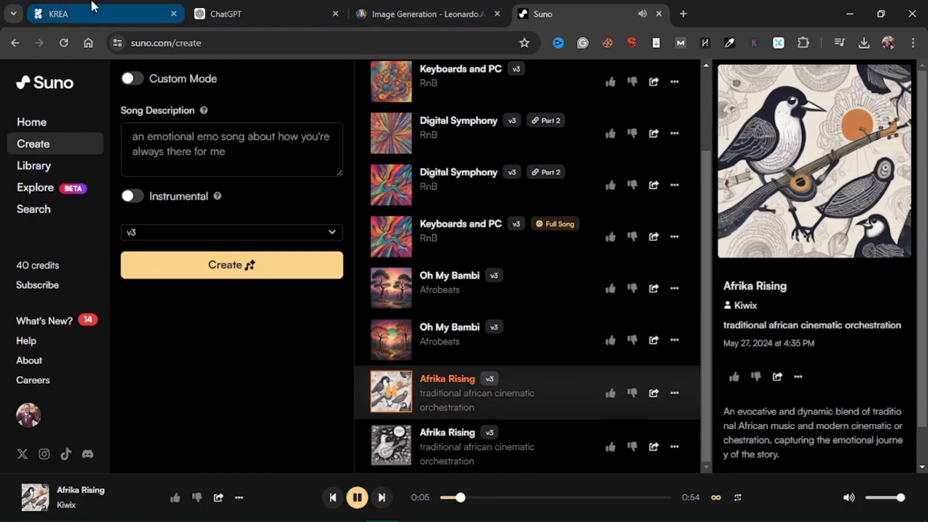
left_click(145, 12)
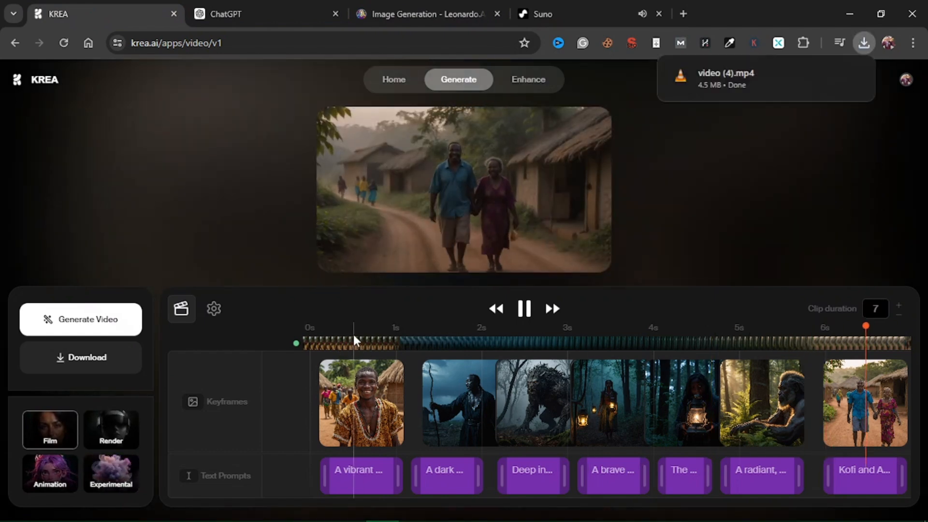
left_click(728, 80)
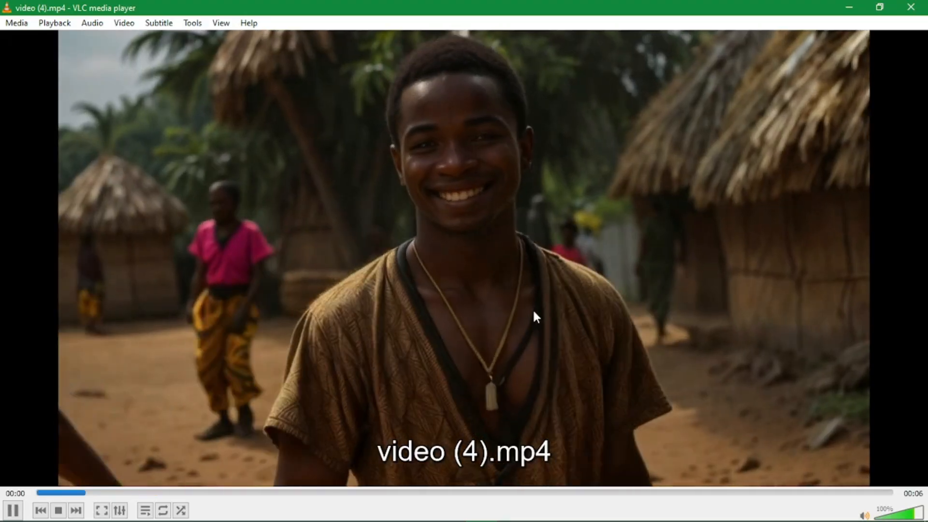
double_click(536, 316)
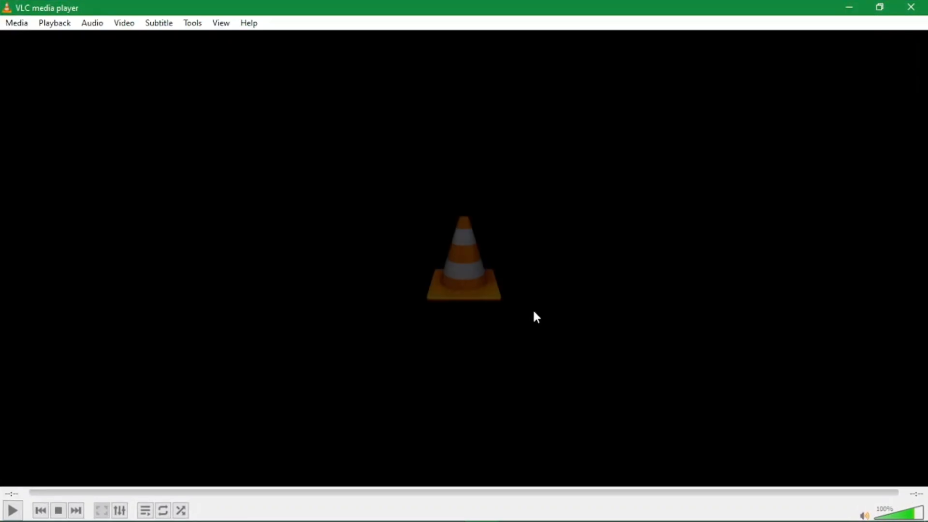
left_click(911, 7)
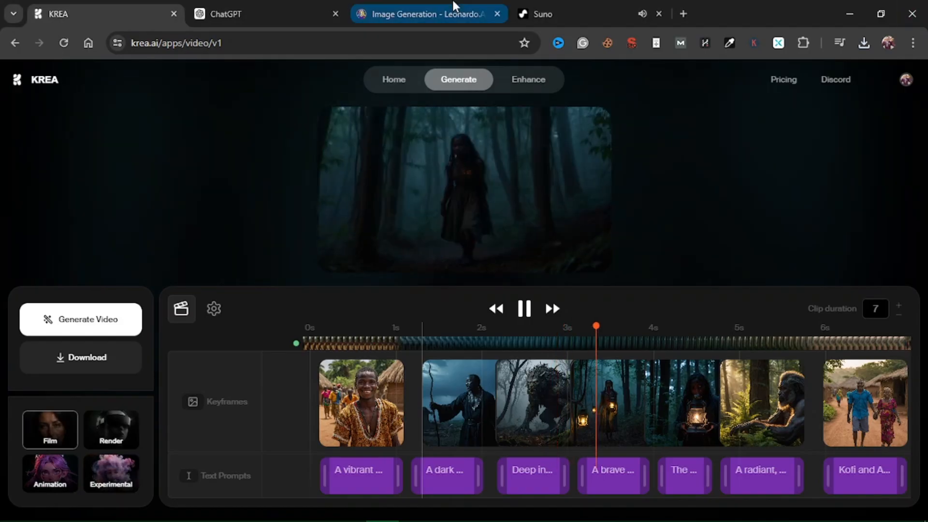
left_click(543, 13)
left_click(394, 398)
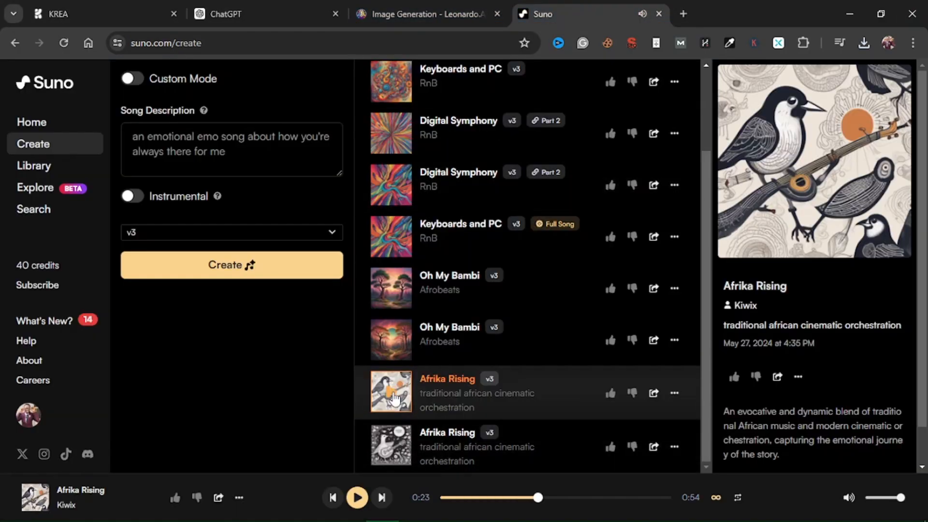